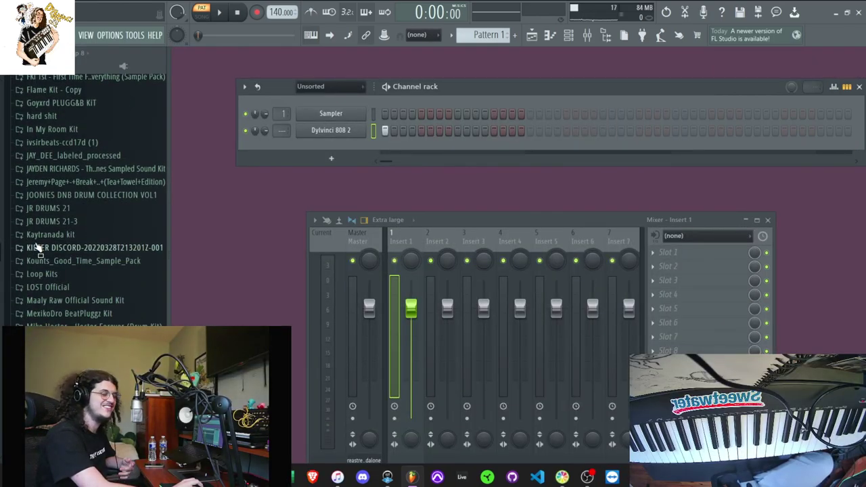
Find the Korg M1 folder in the Vintage Drums and Keys collection and open its Bassdrums samples
scroll(37, 248, "down", 15)
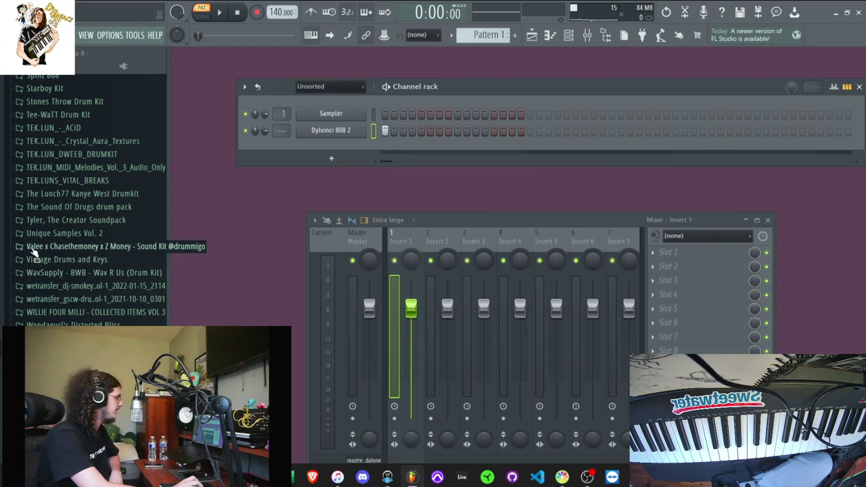
left_click(47, 259)
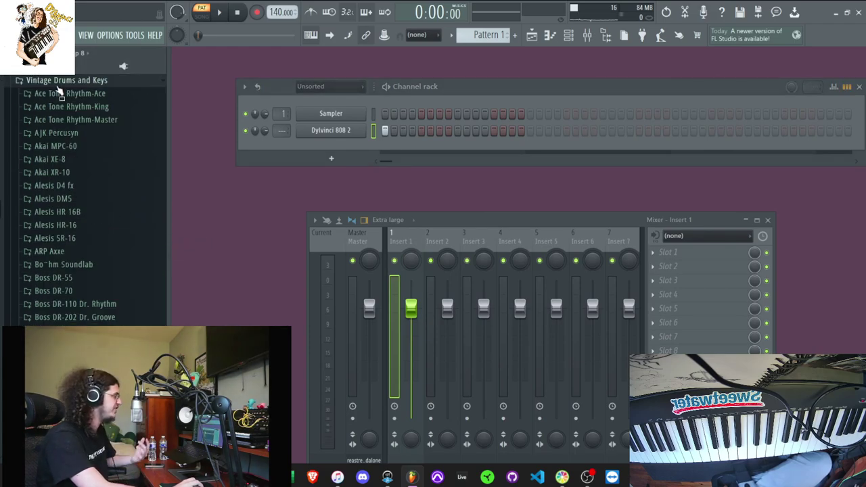
scroll(70, 155, "down", 7)
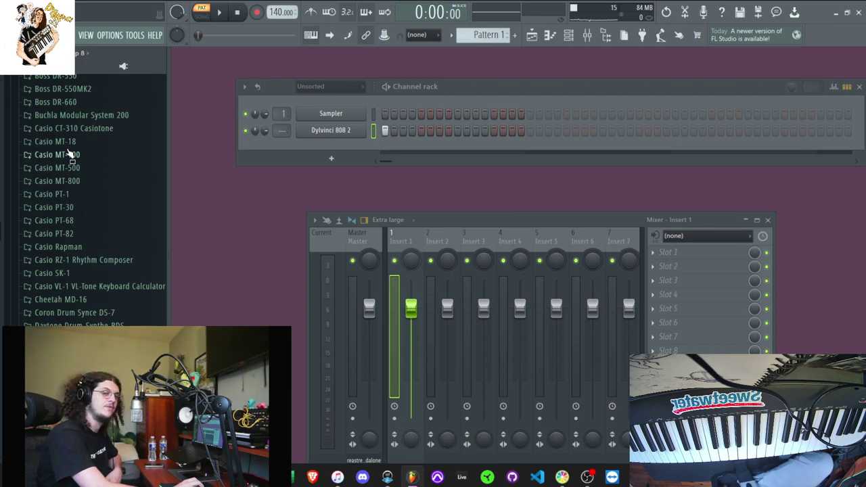
scroll(71, 156, "down", 15)
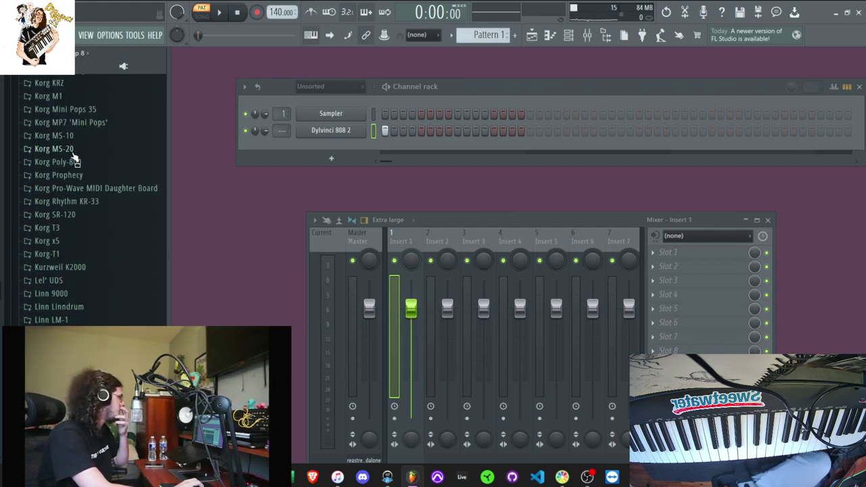
left_click(64, 96)
left_click(63, 110)
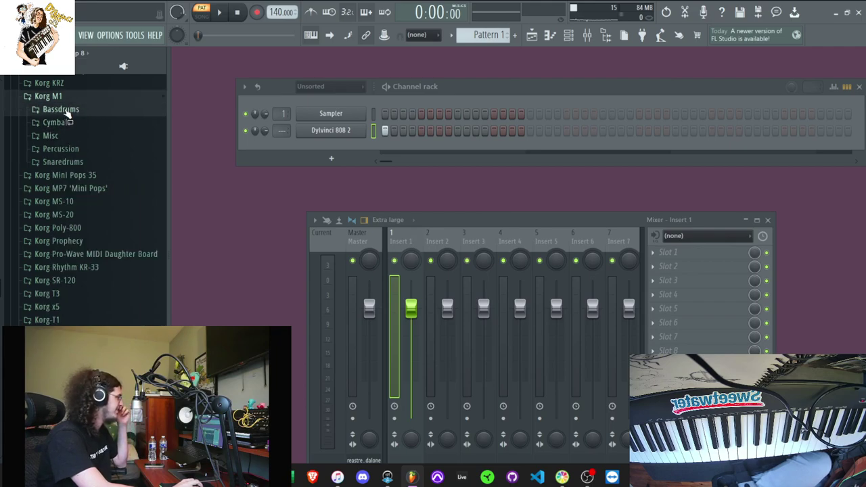
Load Bassdrum-03 in place of the Dylvinci 808 2 channel and play the pattern
left_click(68, 134)
left_click_drag(73, 147, 331, 130)
key("space")
key("space")
key("space")
key("space")
Audition the Korg M1 samples and add Snaredrum-04, Drop, Metronome-02, Belrng and Hat Open-01 as channels
left_click(76, 187)
left_click(76, 187)
left_click(77, 200)
left_click(78, 213)
left_click(80, 225)
left_click(81, 236)
left_click(82, 228)
left_click(81, 236)
left_click(86, 261)
left_click(85, 248)
left_click(82, 236)
Add Hat Closed-01 as a channel and fill it every 4 steps
left_click_drag(288, 177, 309, 174)
left_click_drag(74, 260, 358, 155)
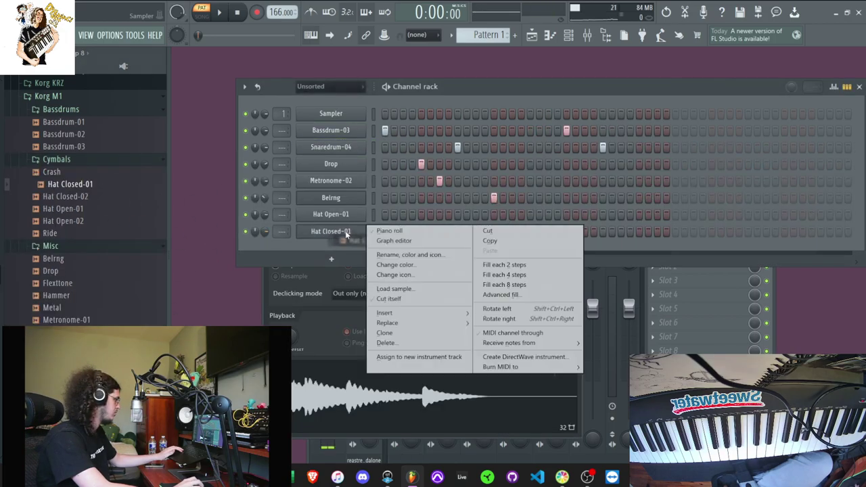
left_click(504, 275)
key("space")
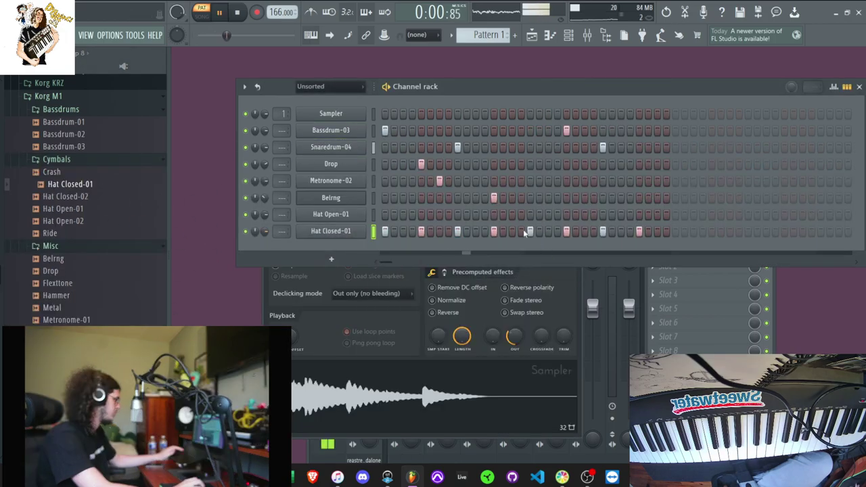
Place a Hat Open-01 hit on step 29 and a Metronome-02 hit on step 23 during playback
left_click(494, 216)
key("space")
key("space")
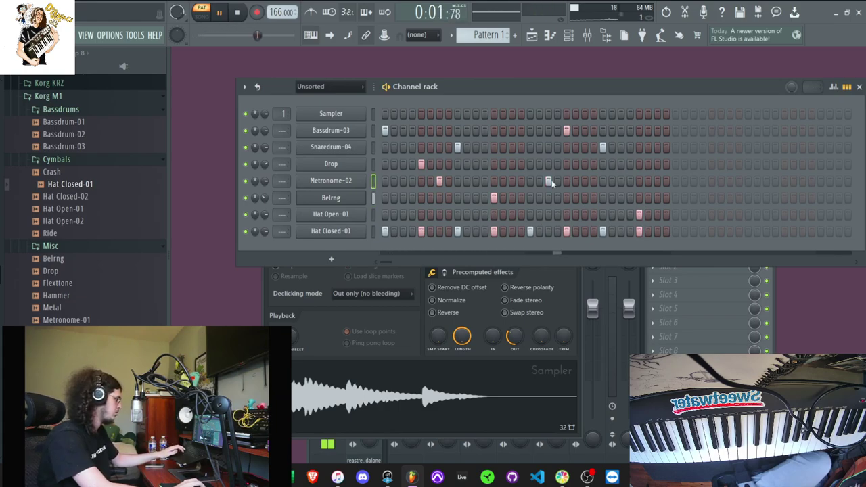
key("space")
left_click(585, 180)
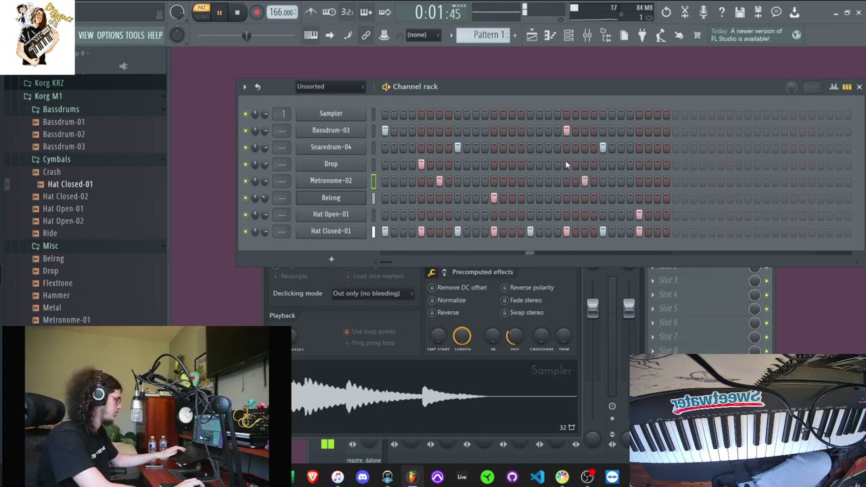
Audition the Korg M1 misc and percussion samples and add Tom-03 as a new channel
left_click(72, 160)
key("space")
scroll(86, 226, "down", 2)
left_click(84, 140)
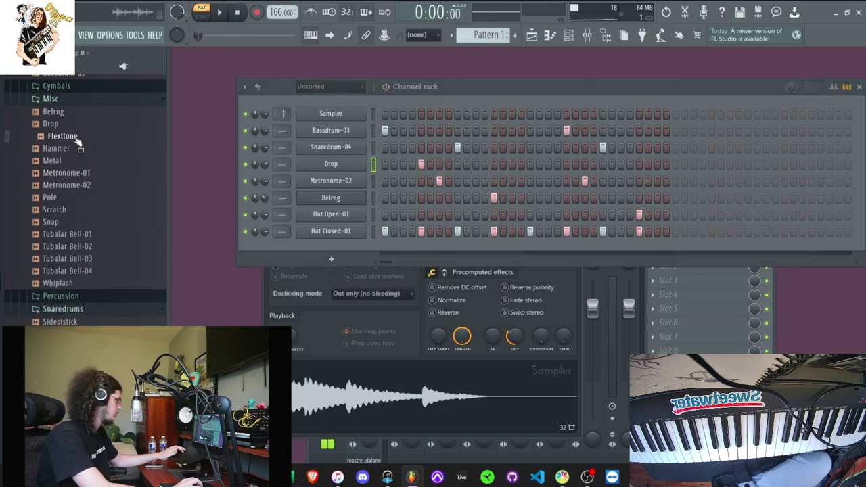
left_click(65, 258)
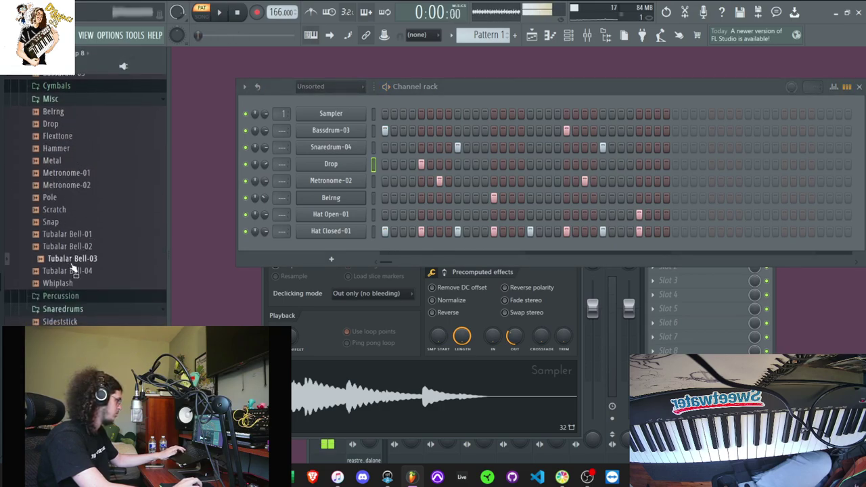
scroll(71, 247, "down", 3)
left_click(75, 247)
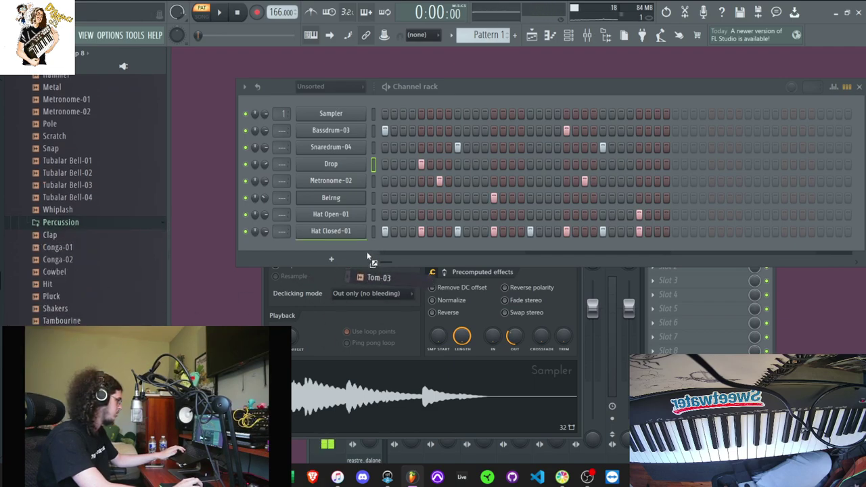
left_click_drag(367, 251, 369, 251)
Place Tom-03 hits on steps 27 and 31 and a Shakers hit on step 15
key("space")
left_click(511, 249)
left_click(657, 248)
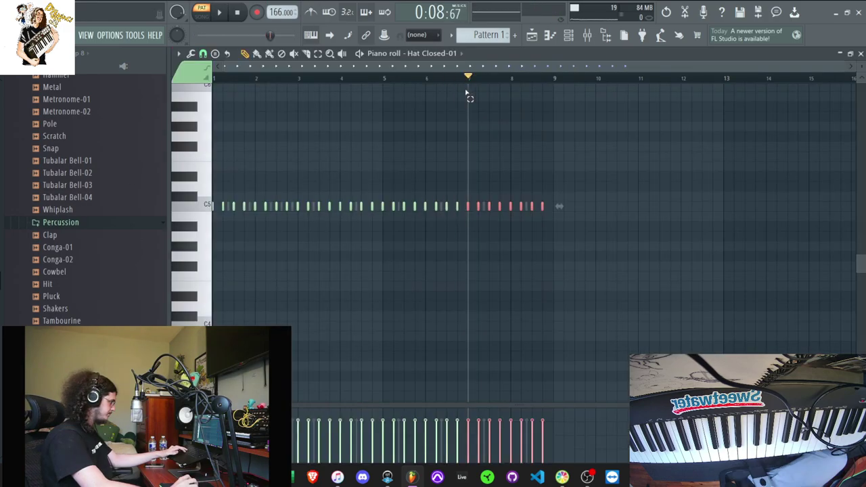
Duplicate the Tom-03 notes of bars 1 and 2 three times in the piano roll, filling eight bars
left_click(433, 53)
left_click(426, 154)
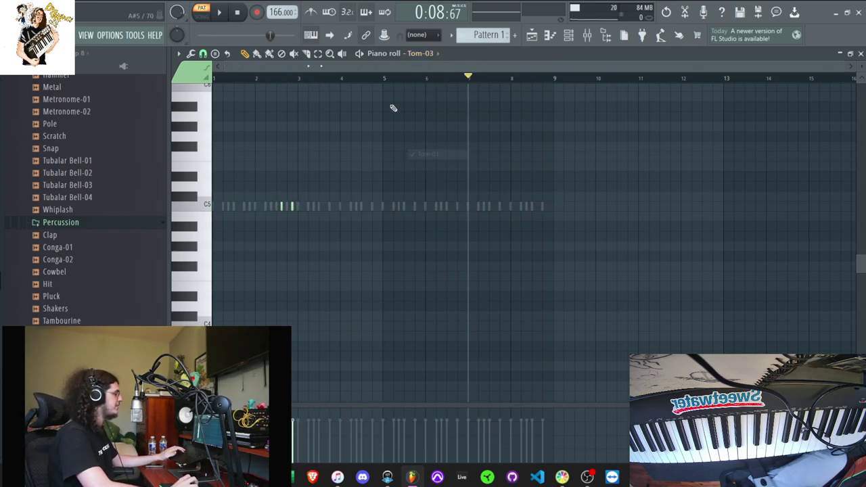
mouse_move(375, 77)
left_mouse_down()
mouse_move(213, 79)
mouse_move(377, 82)
left_mouse_up()
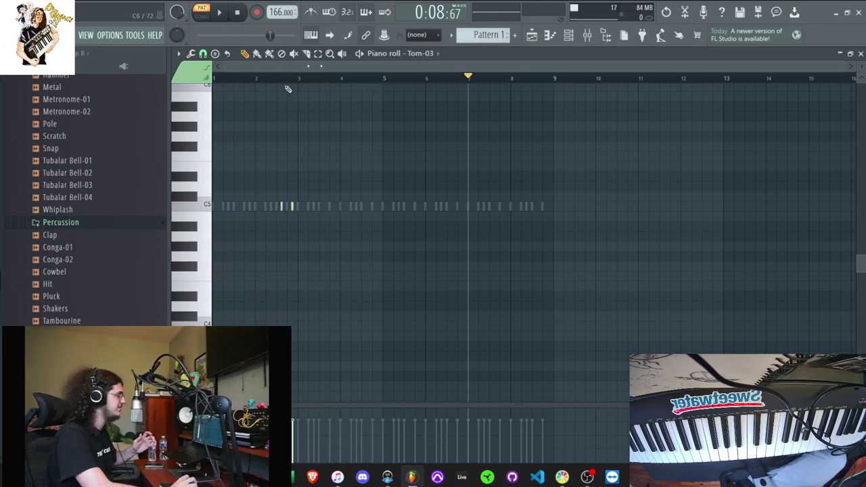
left_click_drag(293, 82, 218, 80)
key("ctrl+b")
key("ctrl+b")
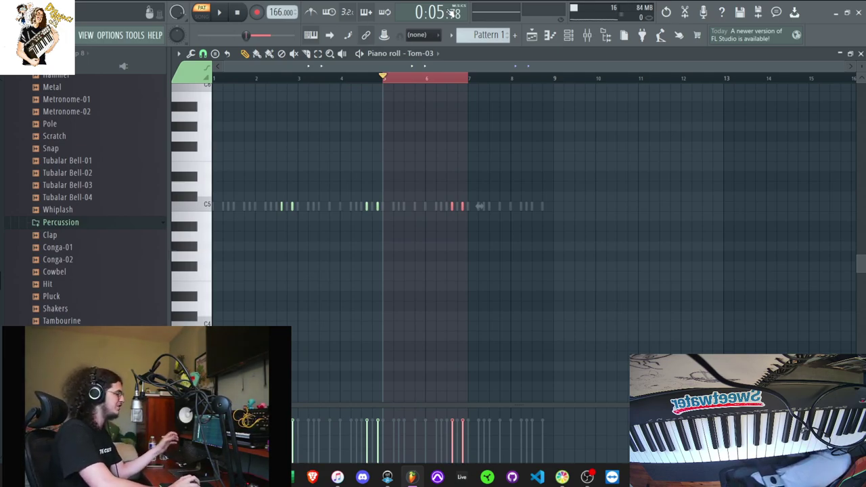
key("ctrl+b")
left_click_drag(547, 77, 465, 78)
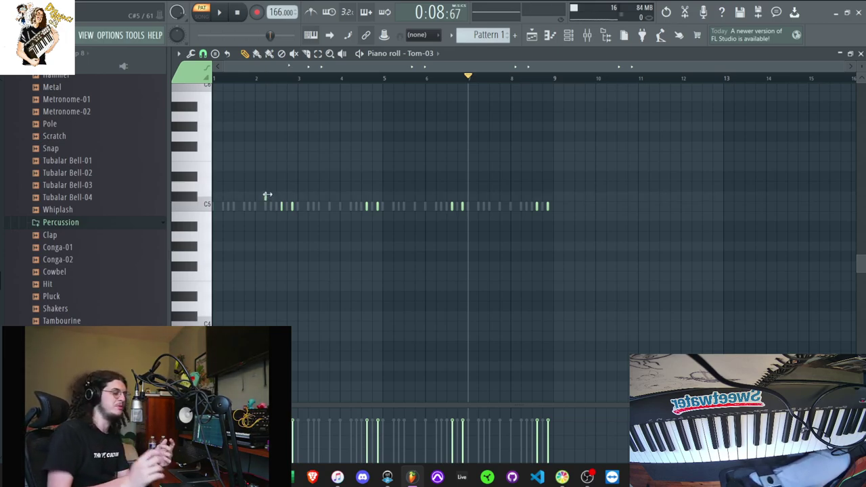
Move the first note of the Tom-03 pairs in bars 4 and 8 two steps later
key("space")
key("space")
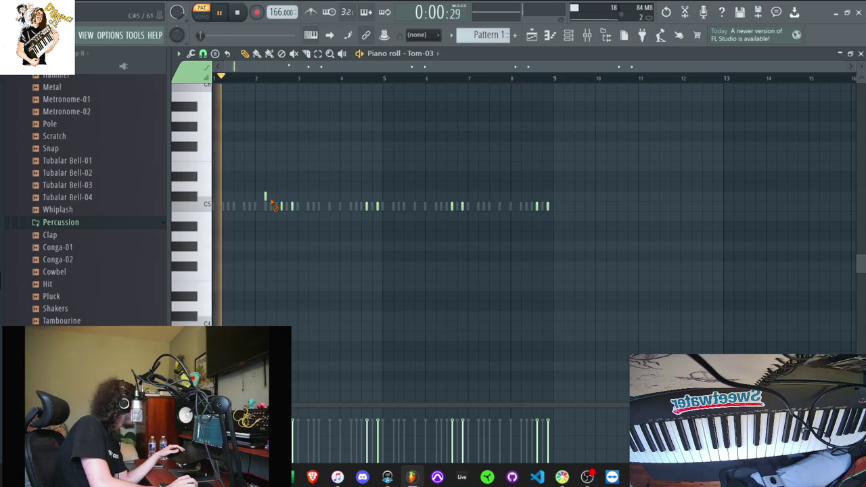
left_click_drag(367, 207, 373, 207)
left_click_drag(536, 207, 539, 209)
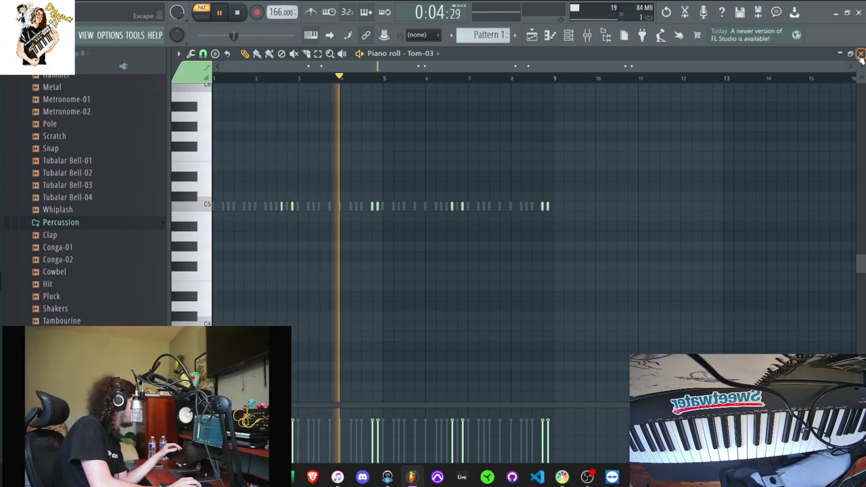
Return to the channel rack and show its channels as note previews instead of steps
key("F6")
left_click_drag(744, 92, 679, 96)
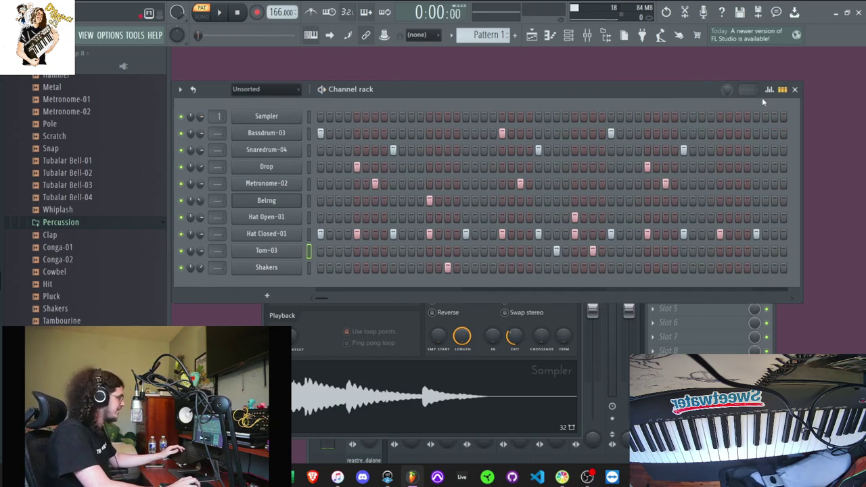
left_click(783, 90)
left_click(783, 90)
left_click(783, 90)
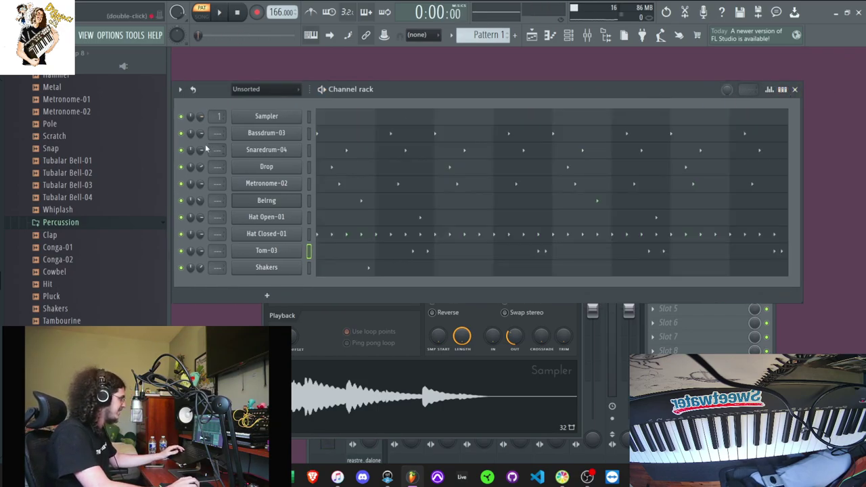
Route the channels from Bassdrum-03 to Shakers to mixer track 1 and play the pattern
left_click(550, 36)
right_click(420, 284)
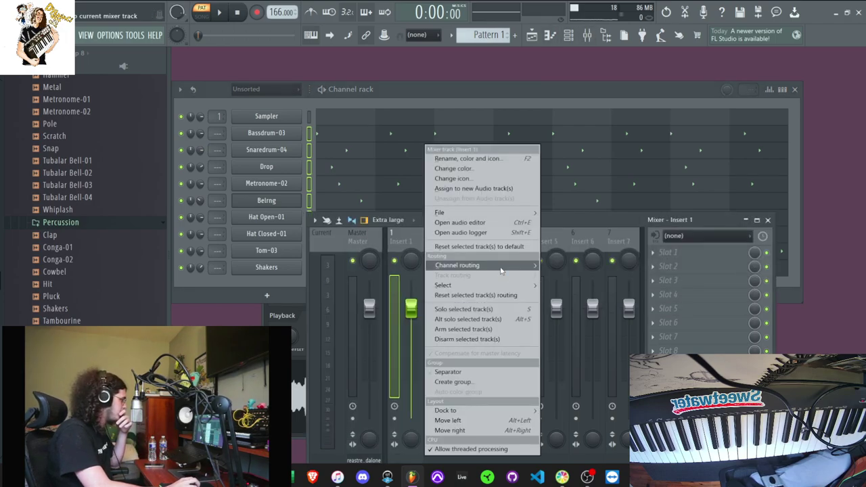
mouse_move(501, 268)
left_click(565, 265)
key("space")
key("space")
key("space")
key("space")
key("space")
key("space")
key("space")
key("space")
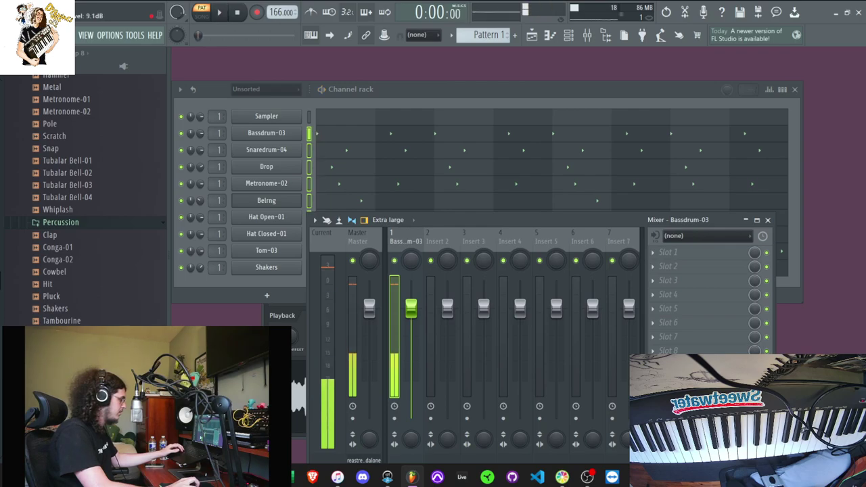
Load Decapitator into slot 5 of mixer track 1 and try its Punish mode during playback
left_click(678, 311)
left_click(192, 130)
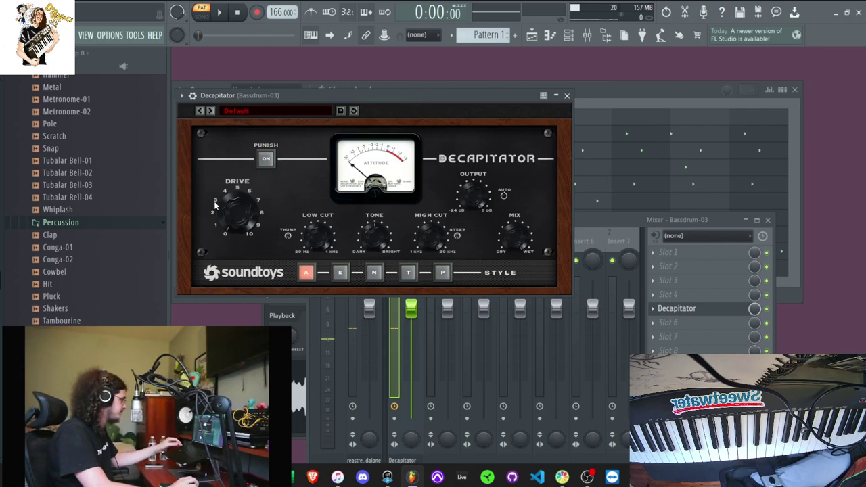
key("space")
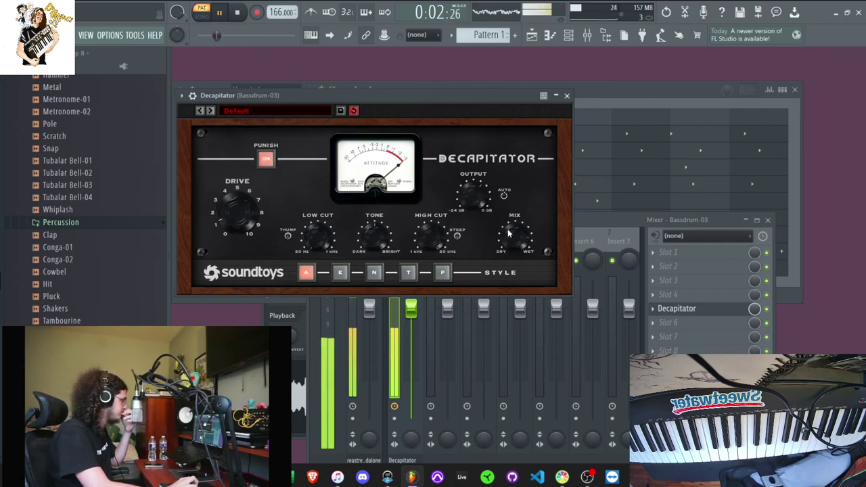
left_click(266, 159)
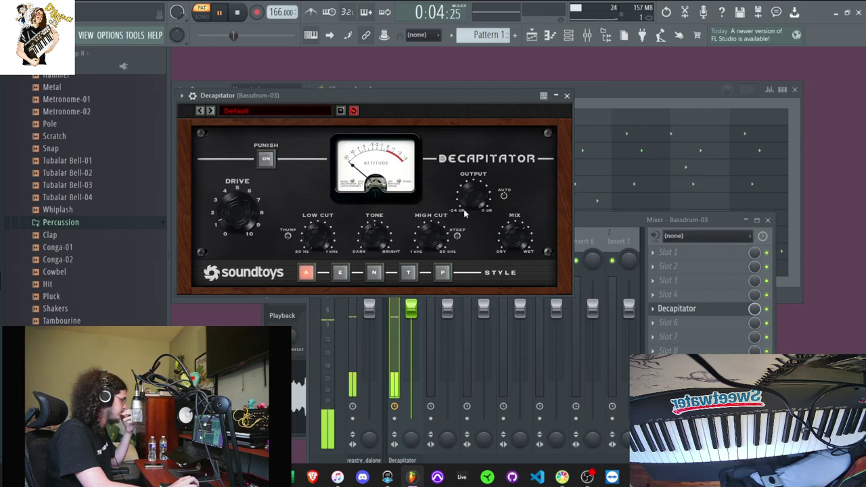
left_click(589, 97)
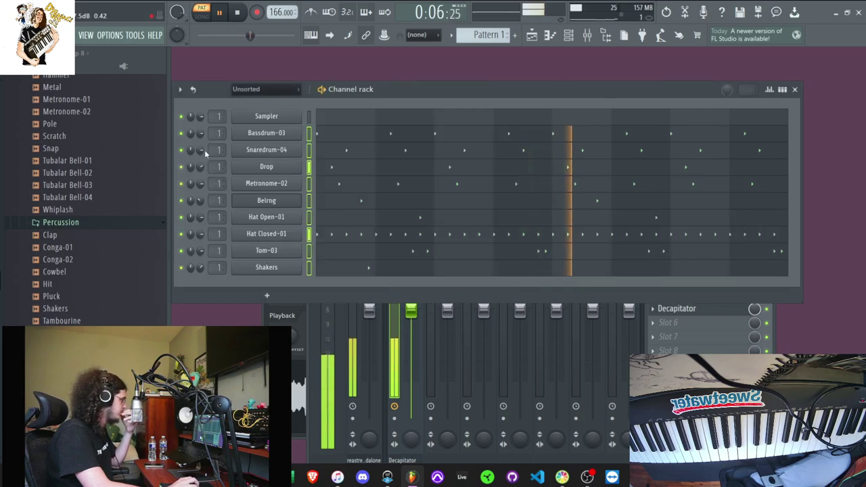
Add a slight time shift to the Hat Closed-01 channel and set the tempo to 160 BPM
left_click(260, 231)
left_click(239, 116)
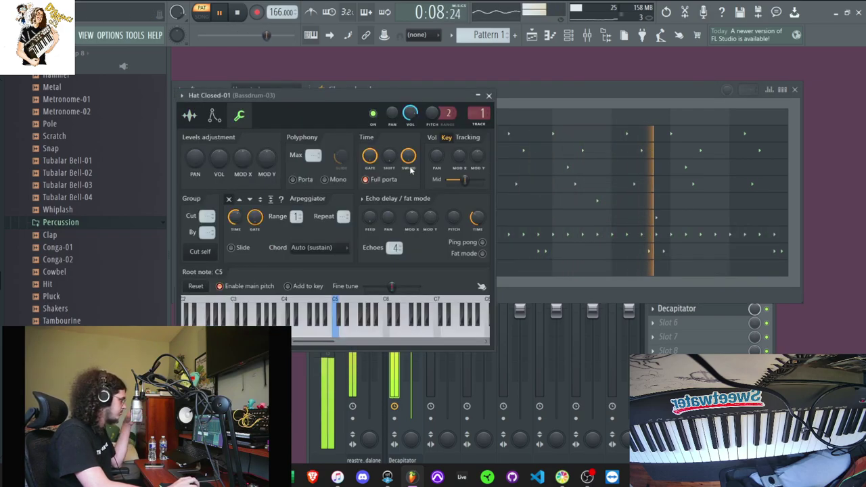
left_click_drag(274, 12, 274, 17)
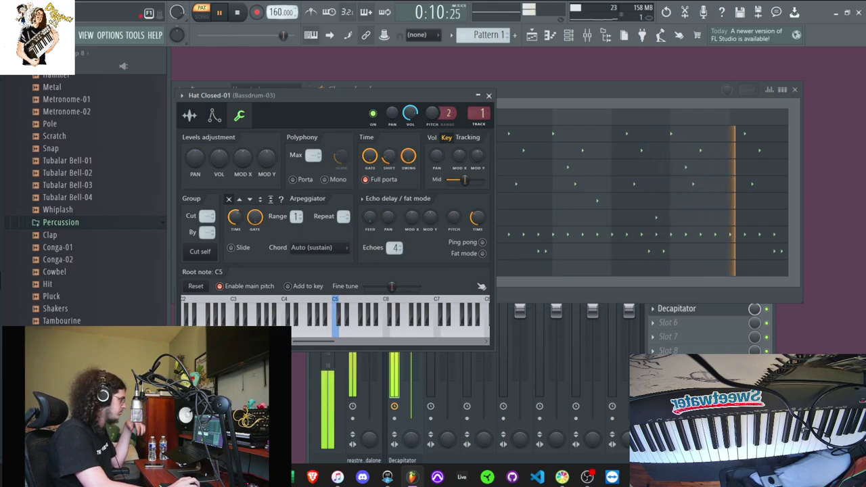
Refill the Hat Closed-01 channel with a hit every 8 steps
left_click(524, 101)
right_click(263, 237)
left_click(495, 289)
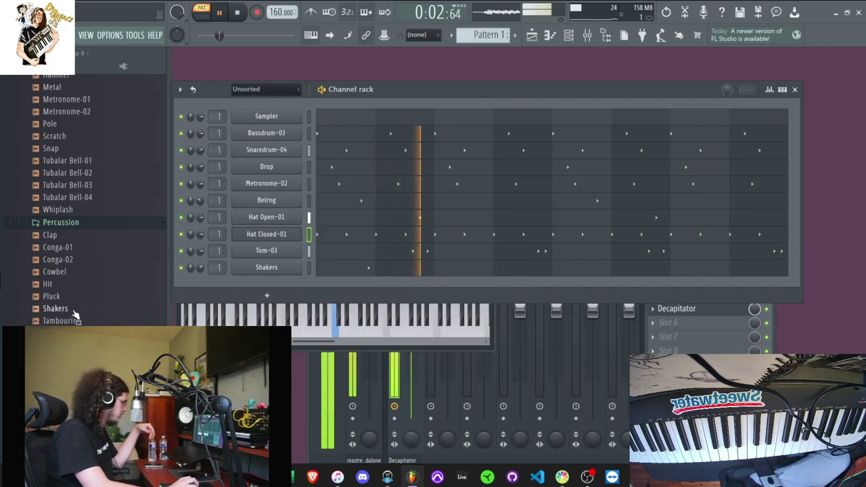
Audition samples in the Korg M1 and neighbouring Korg folders and look through the Korg Mini Pops 35 kits
scroll(77, 314, "up", 6)
left_click(68, 220)
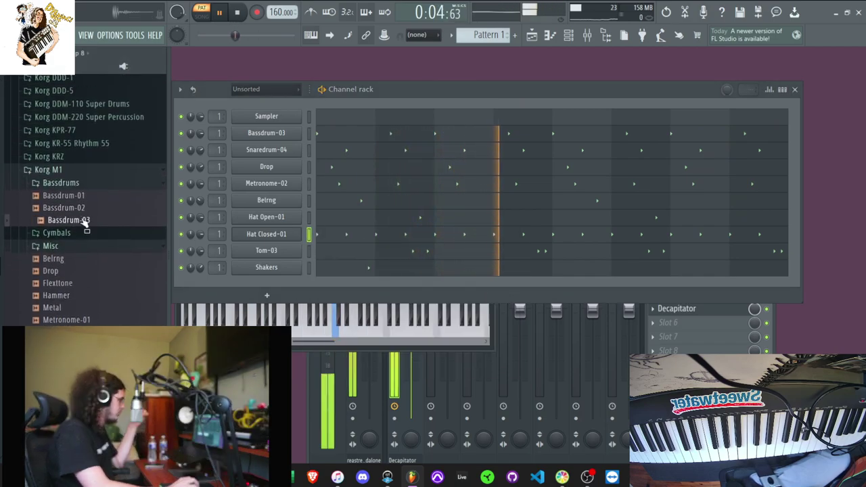
left_click_drag(96, 222, 135, 193)
left_click(71, 172)
left_click(69, 158)
left_click(67, 194)
left_click(62, 268)
left_click(58, 305)
scroll(59, 317, "down", 4)
left_click(64, 184)
left_click(66, 225)
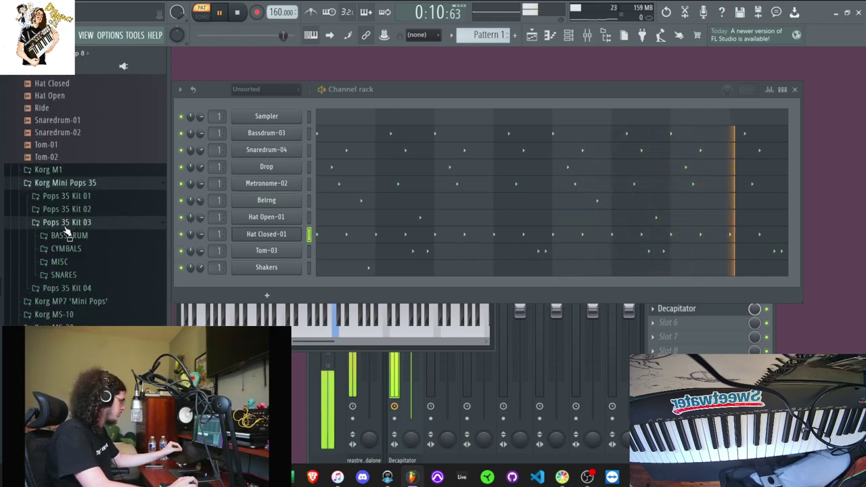
left_click(65, 226)
Audition the Korg MP7 'Mini Pops' samples and add Clave as a new channel
left_click(66, 249)
left_click(65, 276)
left_click(65, 300)
left_click(65, 277)
left_click_drag(65, 277, 298, 287)
left_click(47, 310)
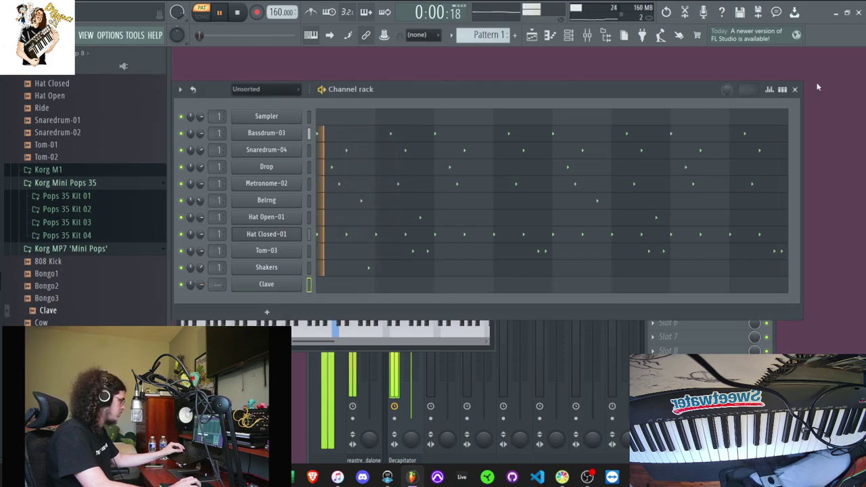
Place a Clave hit on step 19 of the step grid and route its channel to mixer track 1
left_click(782, 89)
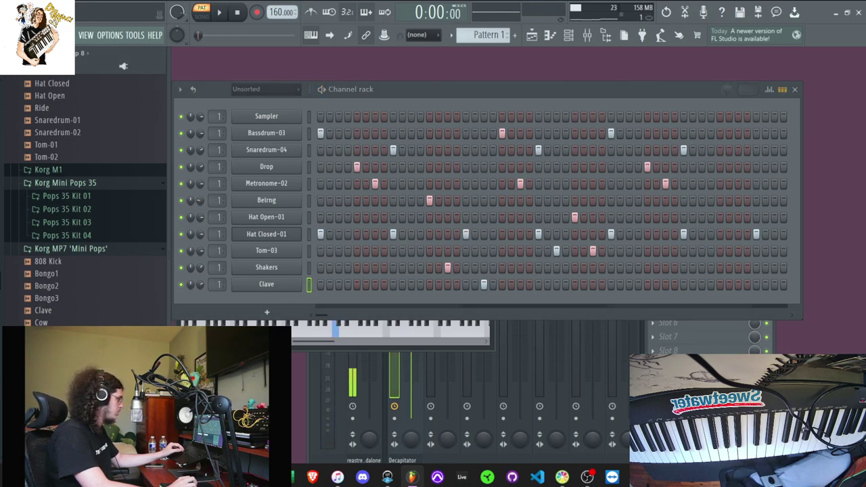
key("space")
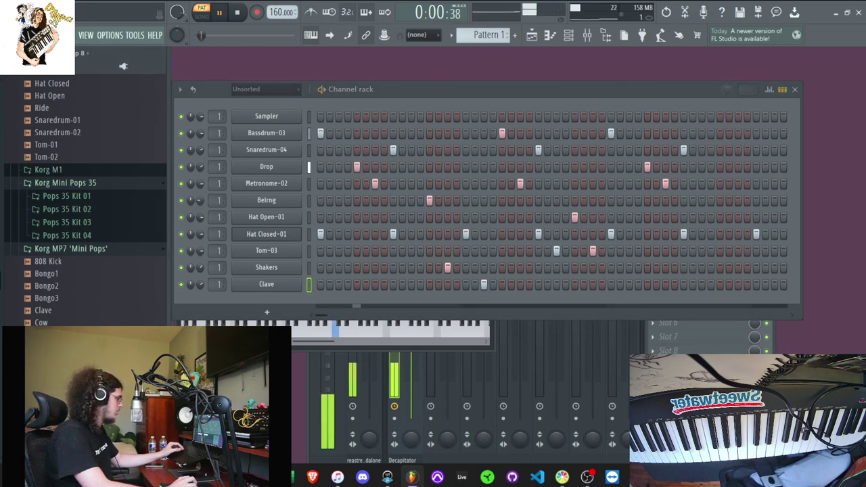
Look through the Korg Pro-Wave MIDI Daughter Board samples and open the Korg x5 sample folder
scroll(51, 231, "down", 8)
left_click(50, 219)
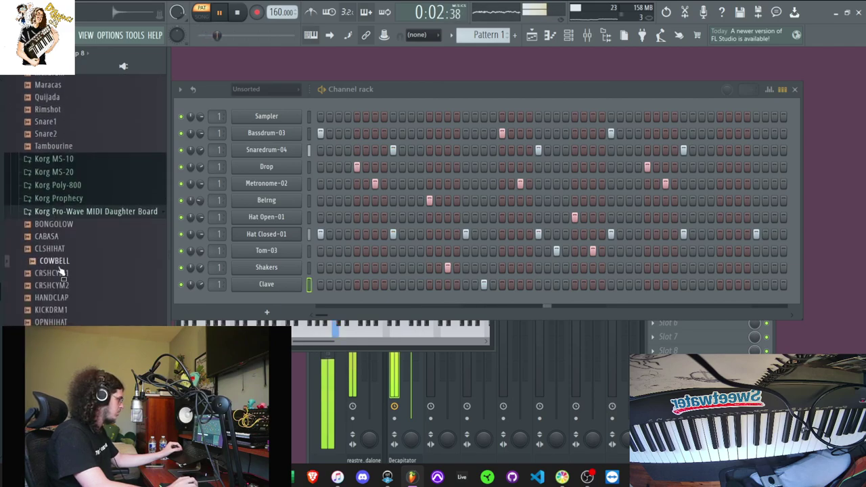
scroll(58, 217, "down", 4)
left_click(56, 212)
left_click(57, 335)
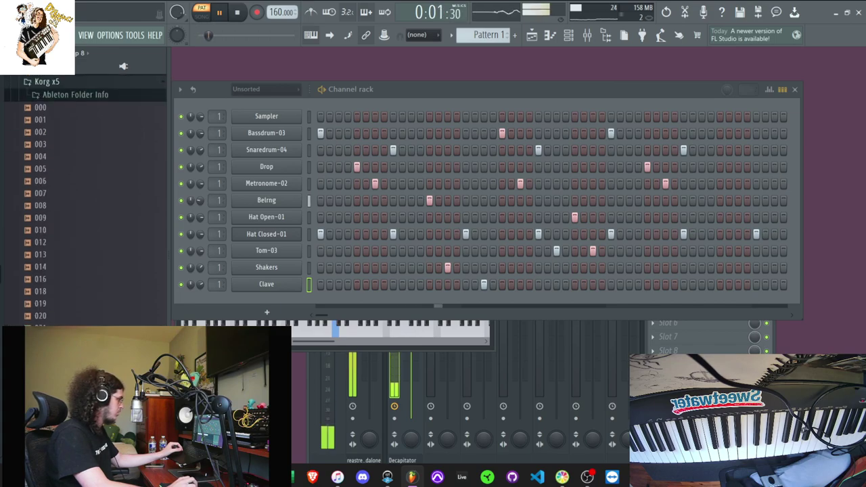
Audition Korg x5 samples, add 026 as a channel under Snaredrum-04 with the same hits, and check its sampler settings during playback
scroll(53, 330, "down", 4)
left_click(47, 269)
left_click(51, 245)
left_click_drag(52, 249, 281, 168)
key("space")
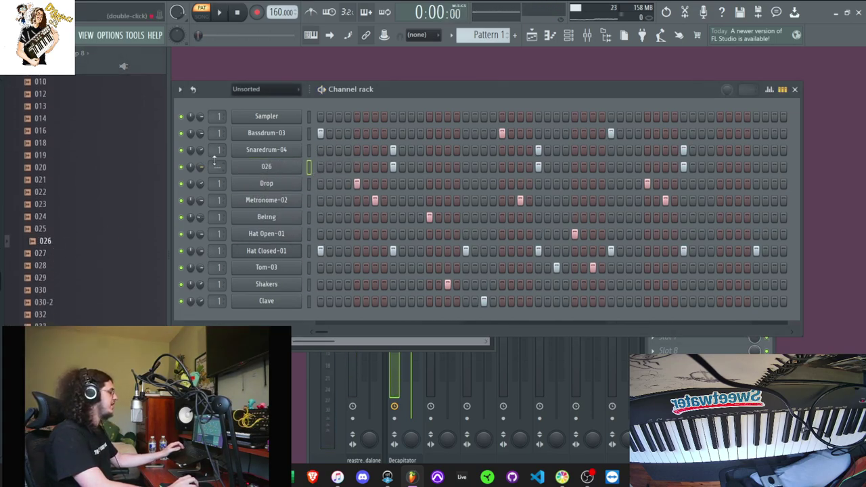
key("space")
left_click(266, 167)
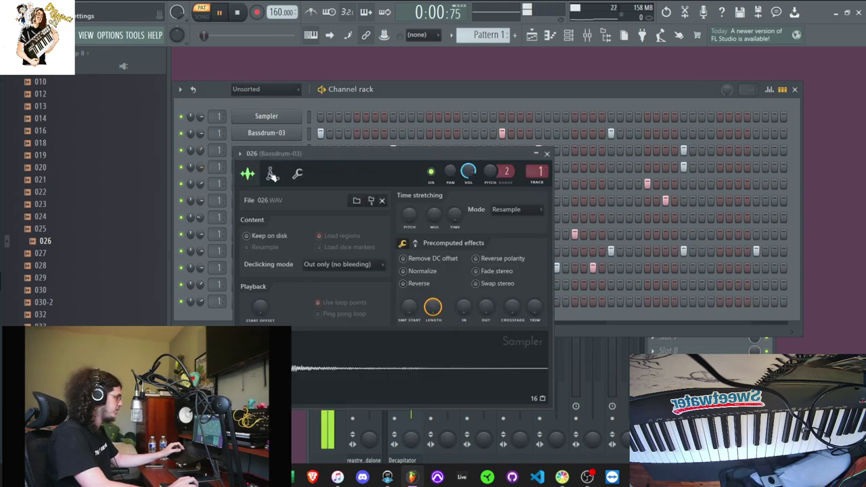
left_click(302, 137)
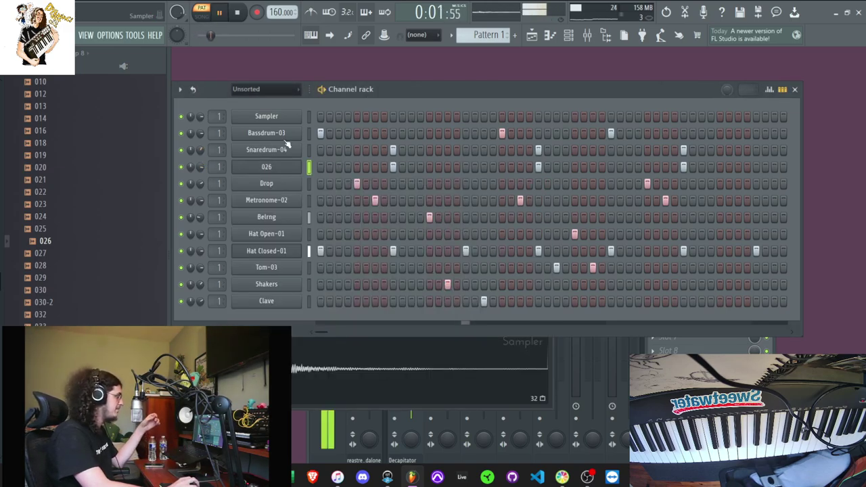
Adjust the 026 channel's volume, audition further Korg x5 samples and add sample 100 as a new channel below Clave
scroll(43, 306, "down", 4)
left_click(82, 242)
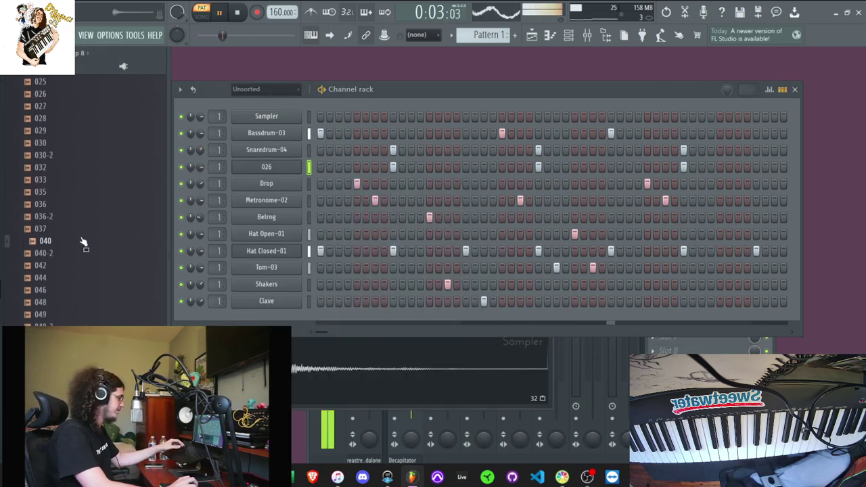
scroll(108, 243, "down", 2)
left_click_drag(201, 167, 203, 171)
left_click(74, 315)
scroll(76, 310, "down", 4)
left_click(78, 303)
scroll(73, 316, "down", 10)
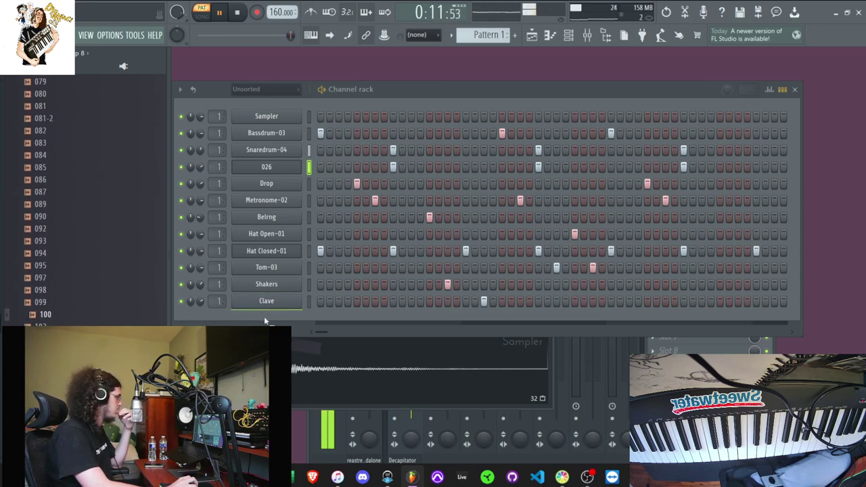
left_click_drag(265, 323, 268, 324)
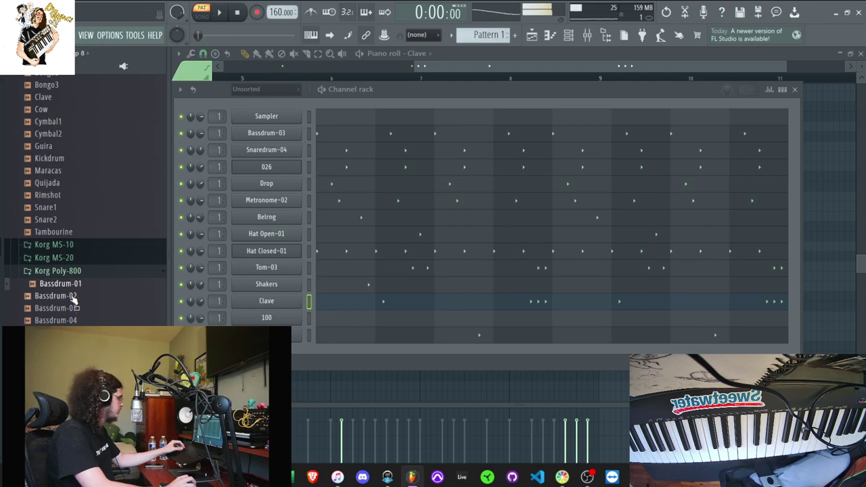
Substitute Korg Poly-800's Bassdrum-01 for a muted Bassdrum-03 on the same hits, and delete the Sampler channel
left_click_drag(82, 290, 311, 151)
key("space")
right_click(301, 116)
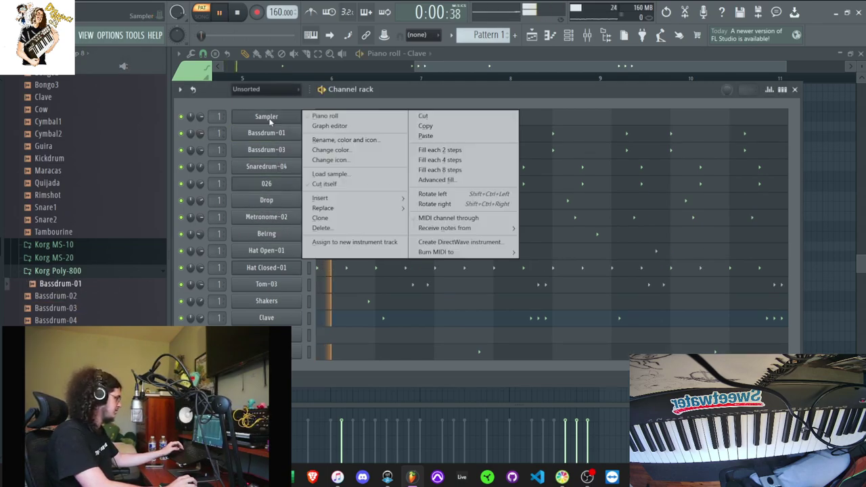
left_click(332, 229)
left_click(181, 134)
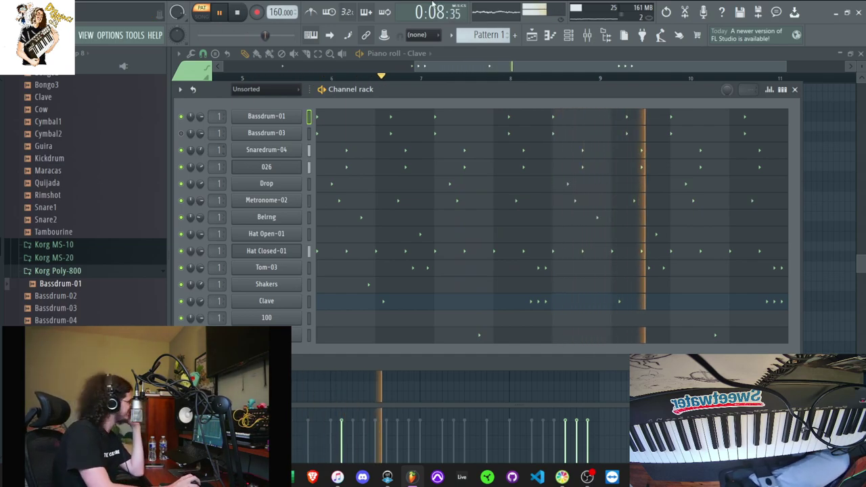
Insert Fruity Parametric EQ 2 in slot 4 of the drum mixer track, ahead of Decapitator, and boost the bass range with bands 2 and 3
key("F9")
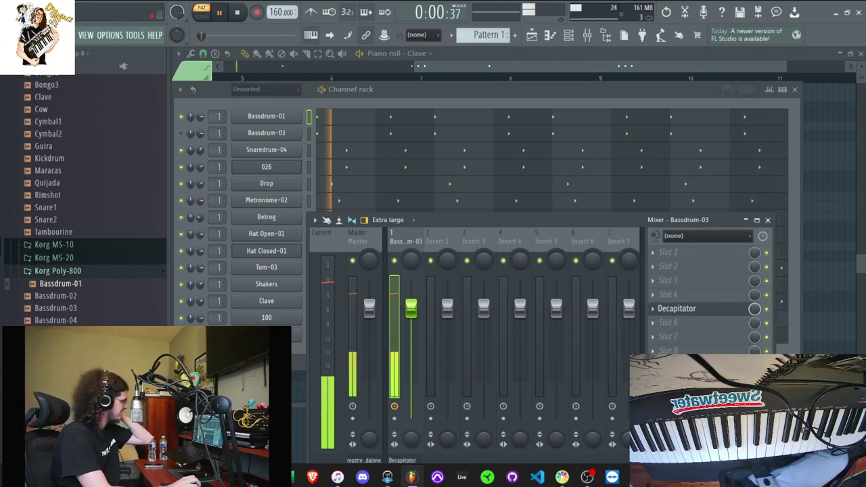
left_click(700, 296)
left_click(291, 216)
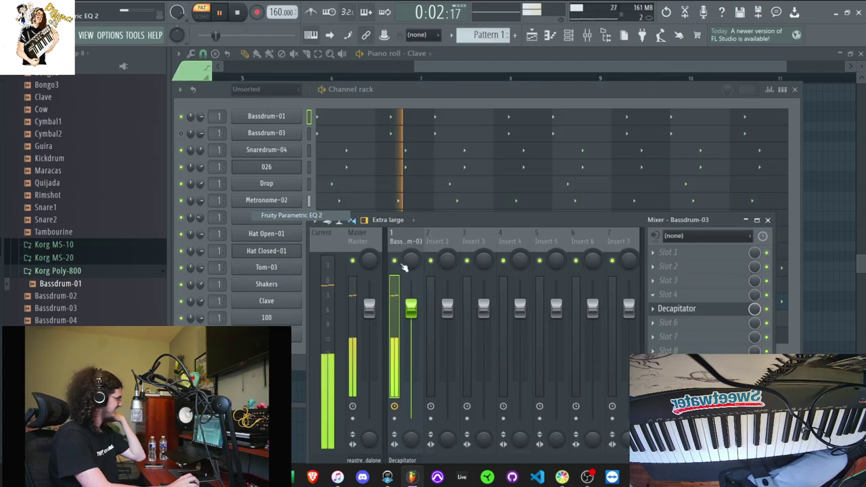
mouse_move(367, 281)
left_mouse_down()
mouse_move(390, 277)
mouse_move(384, 292)
mouse_move(352, 283)
left_mouse_up()
left_click_drag(368, 278, 330, 294)
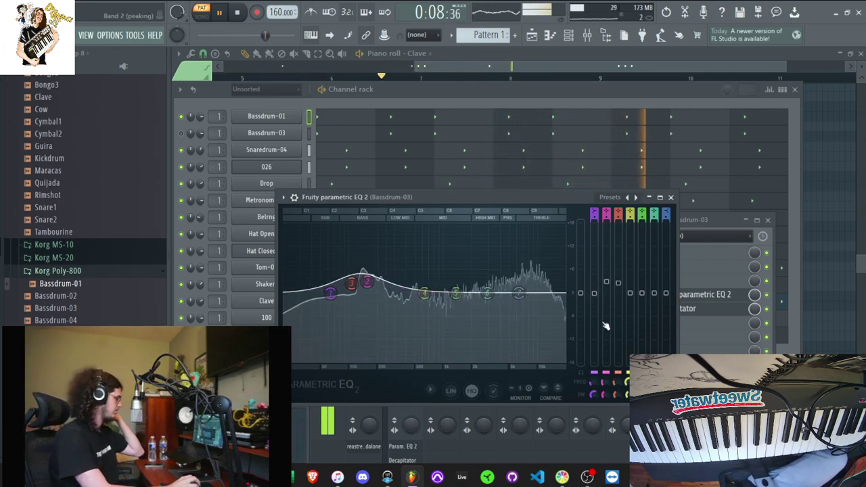
Raise the EQ's high shelf and band 5 slightly to brighten the drums, then stop playback
left_click_drag(519, 293, 517, 278)
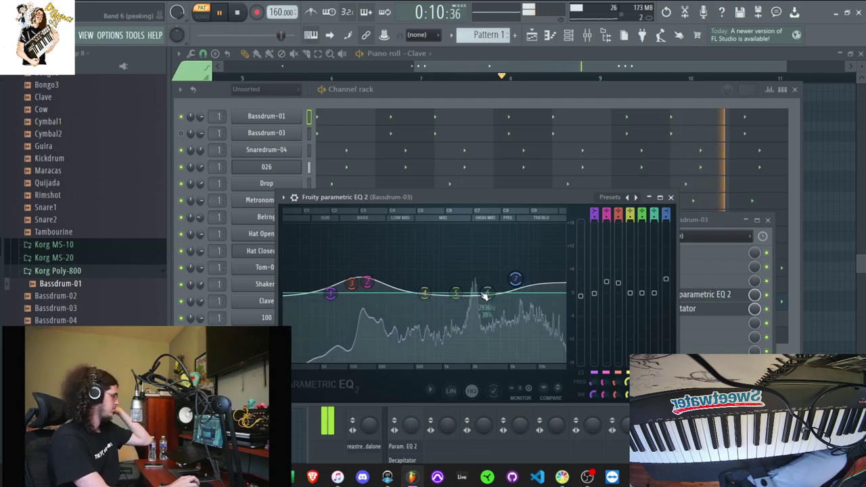
left_click_drag(456, 293, 452, 286)
left_click_drag(516, 279, 517, 281)
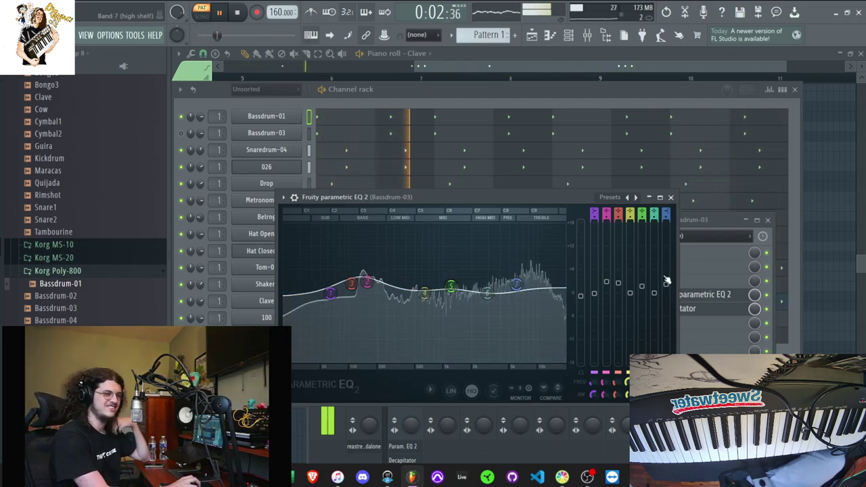
key("space")
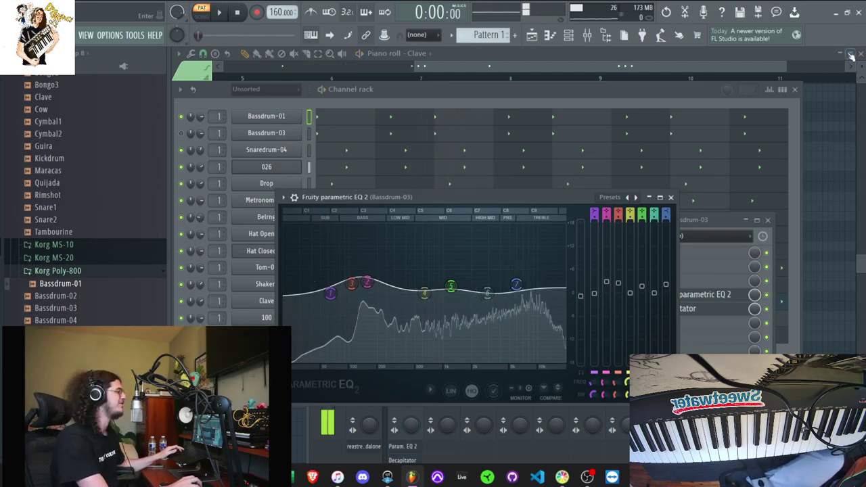
Close the piano roll and place Pattern 1 at bar 1 of Track 1 in the playlist
left_click(860, 53)
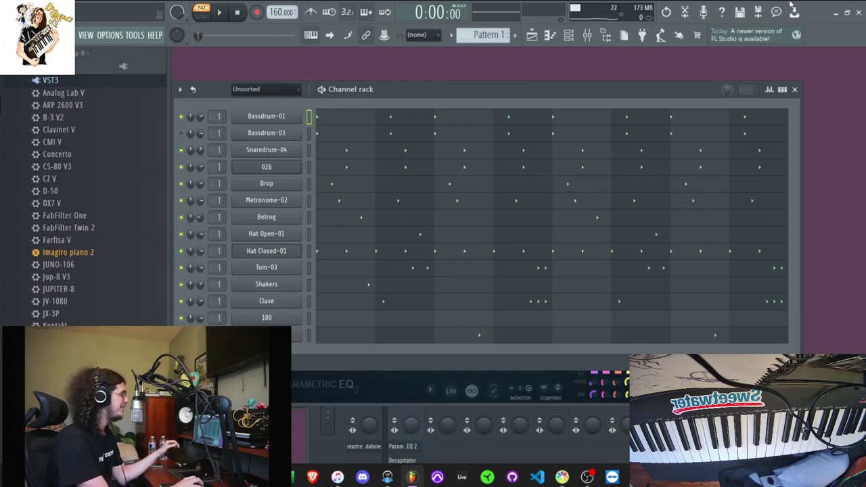
left_click(532, 35)
left_click(431, 106)
left_click_drag(431, 106, 348, 103)
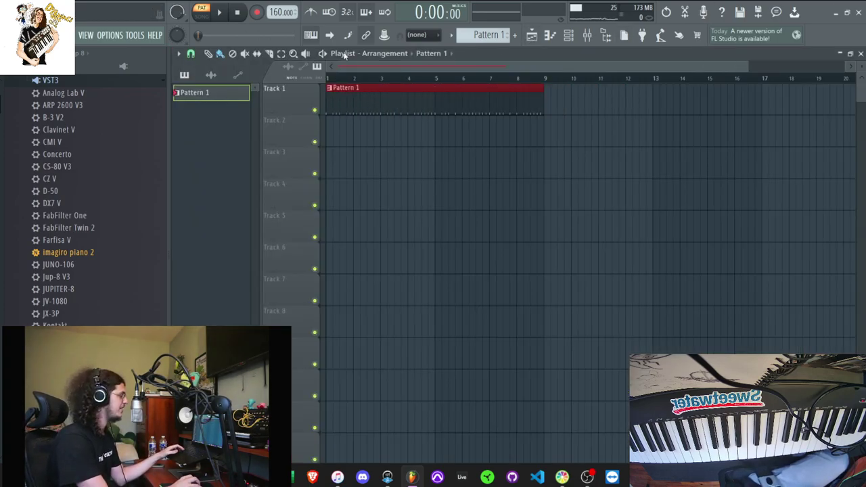
Create Pattern 2 and place it on Track 2, starting at bar 1 and stretched to eight bars
left_click(517, 36)
left_click(451, 142)
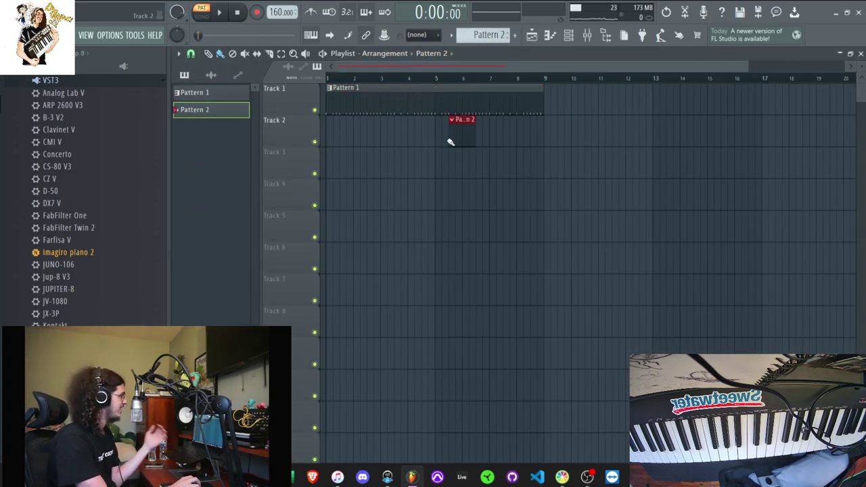
left_click_drag(439, 132, 530, 124)
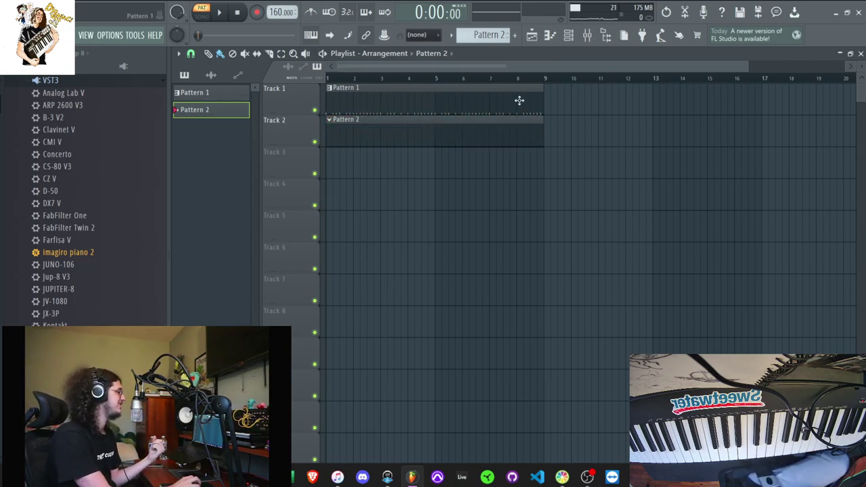
Load the TRITON plugin from the VST instruments as a new channel and continue in demo mode
left_click(567, 38)
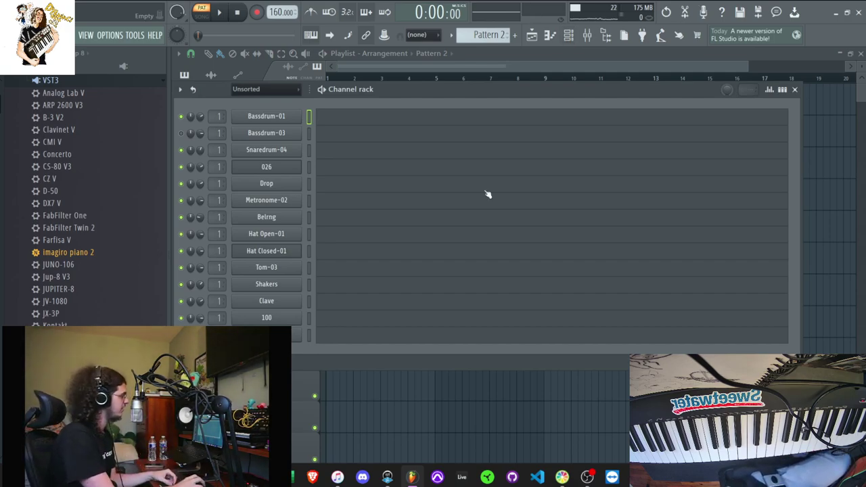
scroll(68, 203, "down", 10)
scroll(61, 210, "up", 15)
left_click(63, 144)
scroll(80, 233, "down", 2)
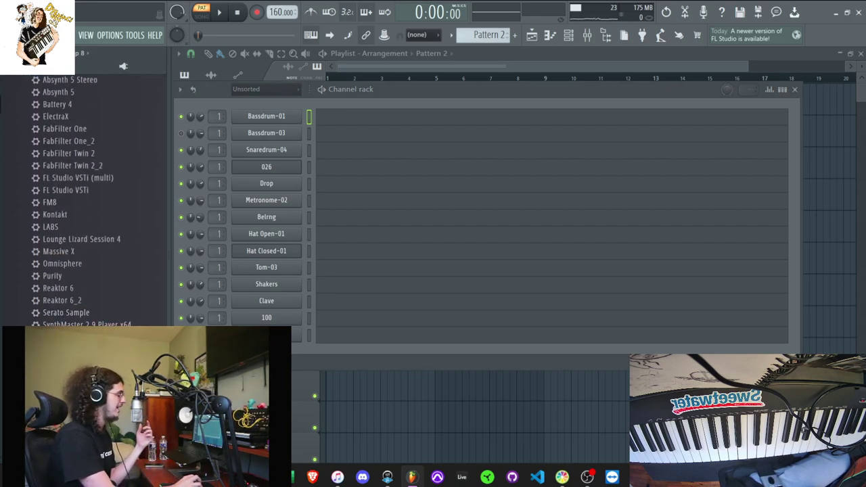
double_click(54, 337)
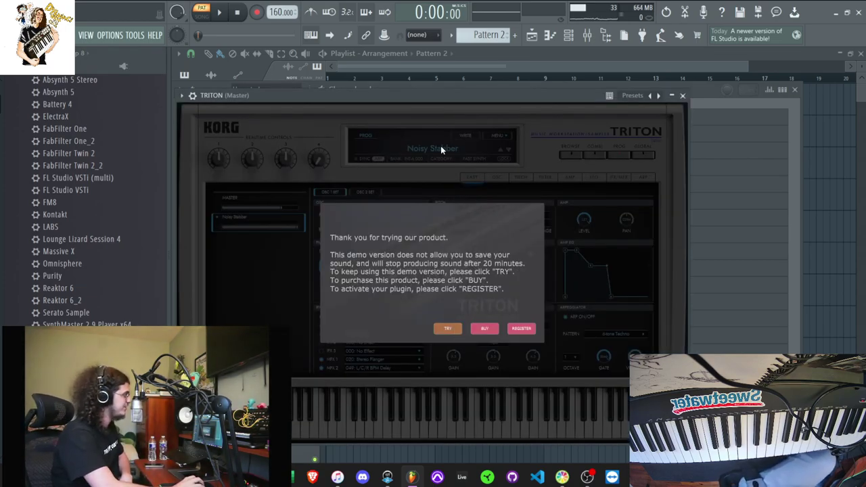
left_click(447, 328)
Filter TRITON's program browser to the Keyboard category, search for "roma" and load Romance Piano
left_click(431, 147)
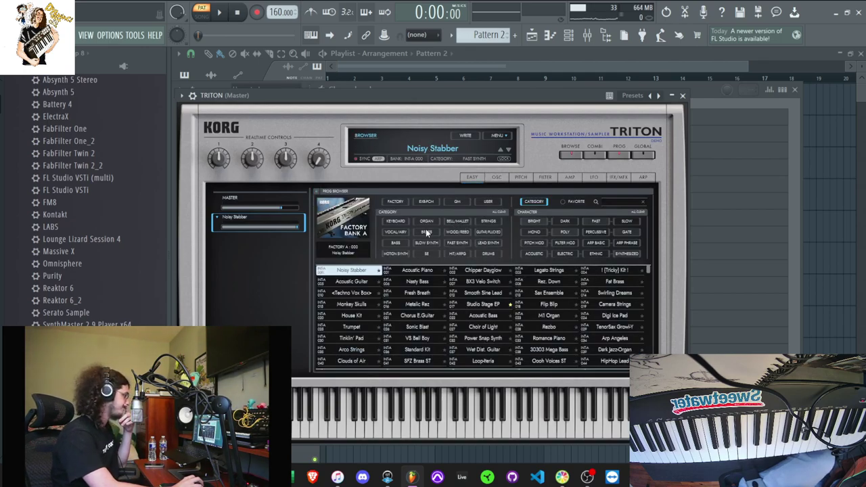
left_click(396, 223)
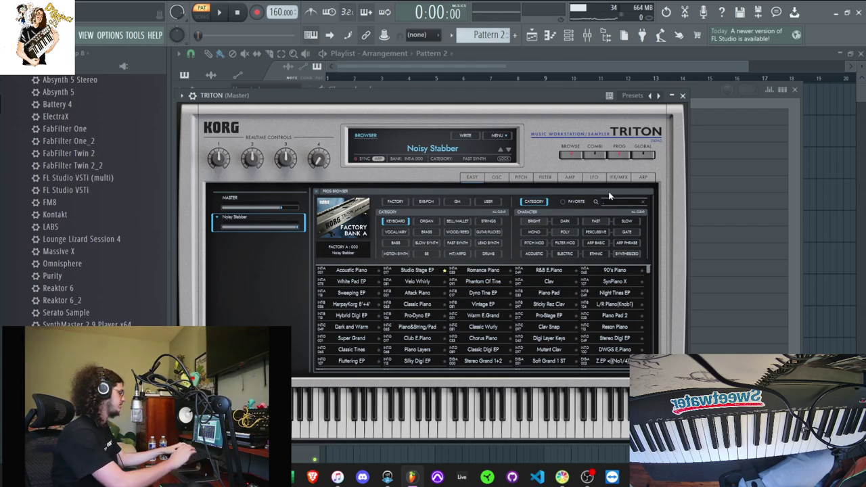
type("roma")
left_click(345, 272)
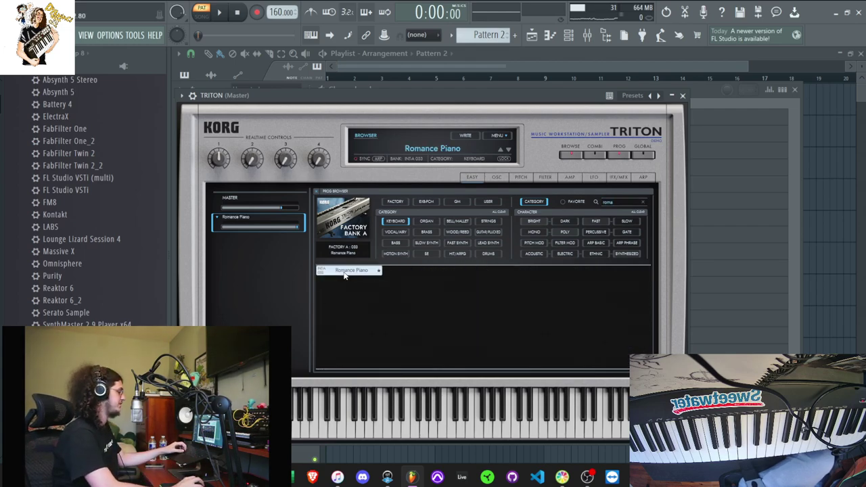
left_click(708, 92)
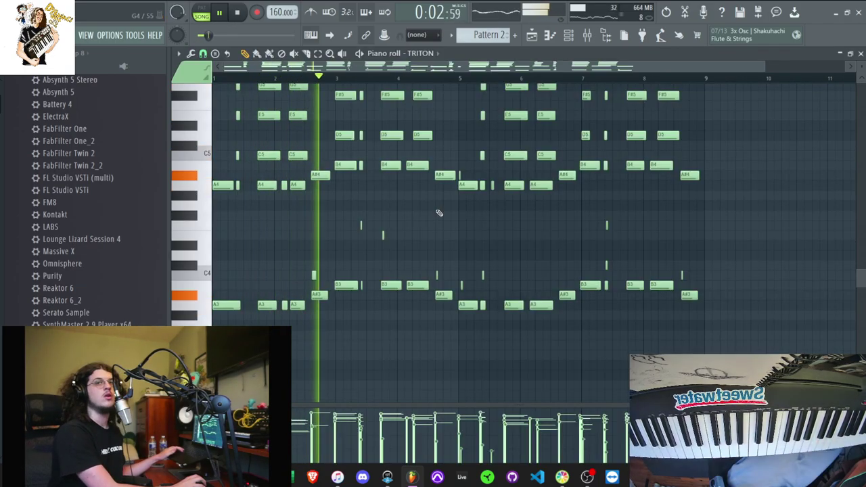
Transpose all the TRITON notes in Pattern 2 down by semitones, replaying the song to check the key
key("space")
key("shift+Down")
key("shift+Down")
key("space")
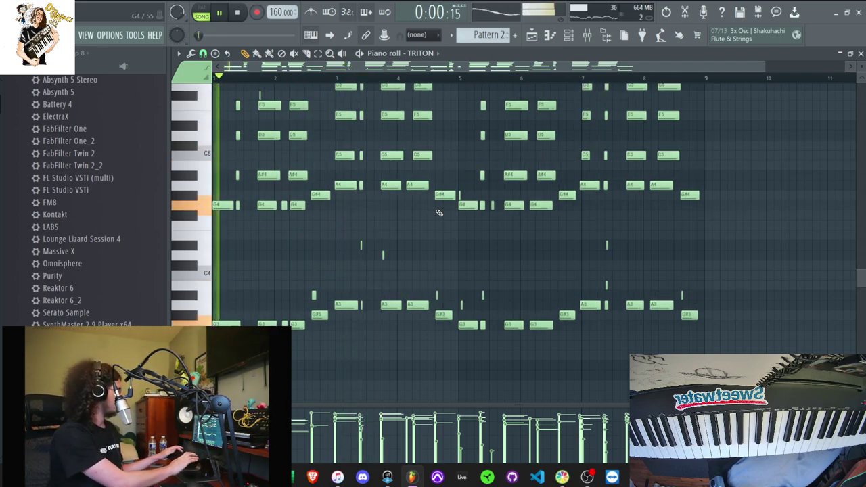
key("shift+Down")
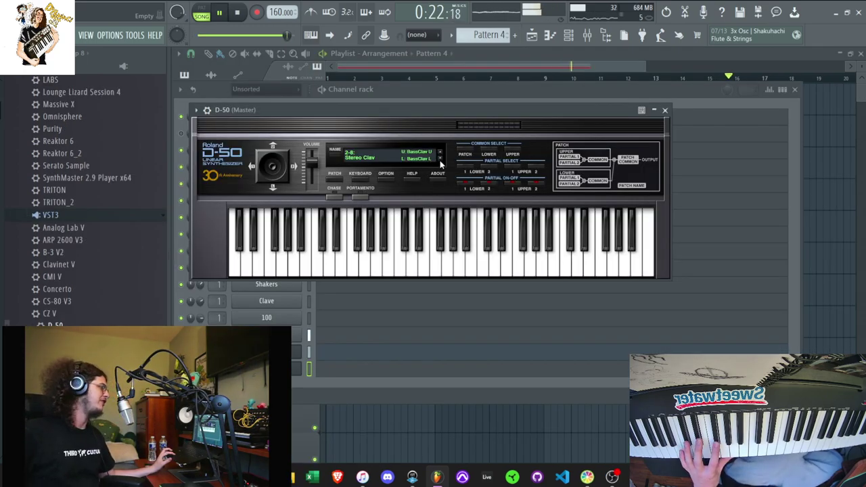
Restart the song and return to the playlist to set the loop selection over the first eight bars
key("space")
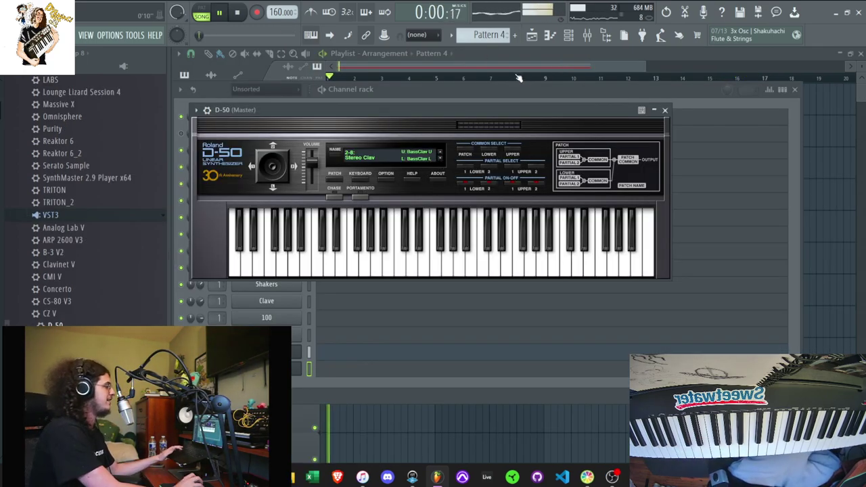
key("F5")
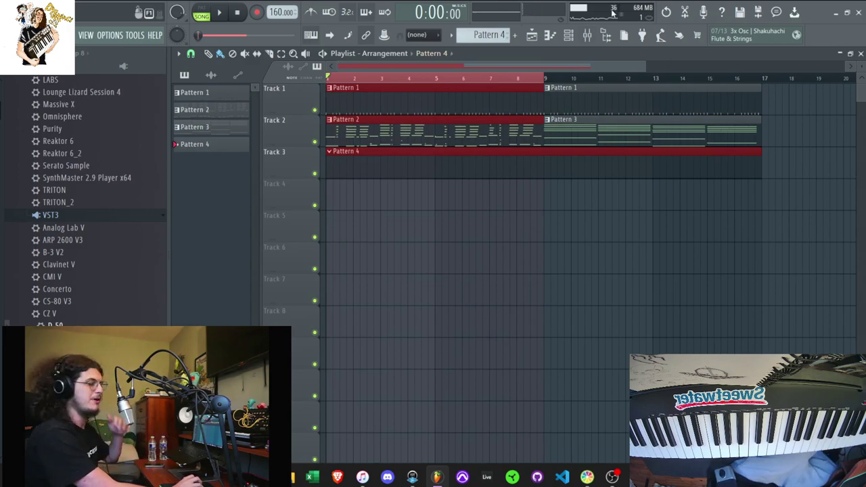
Open the D-50 channel from the channel rack and switch its patch to 3-1 Toys in the Attic during playback
key("F6")
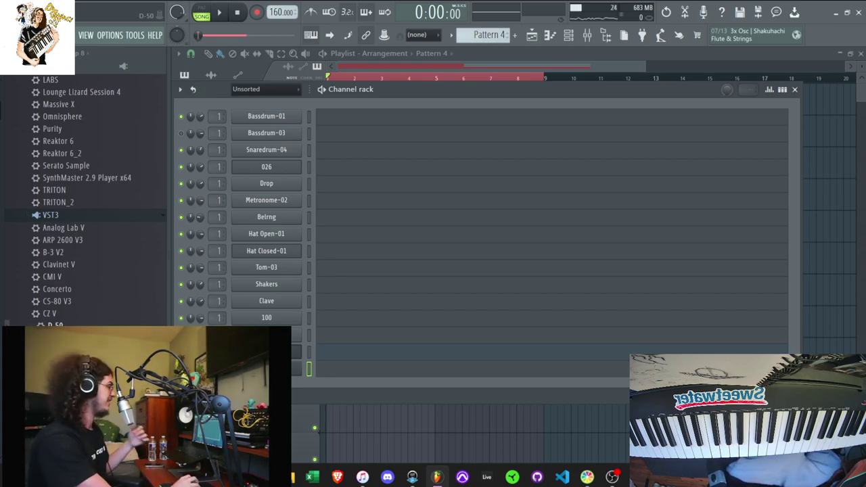
left_click(267, 369)
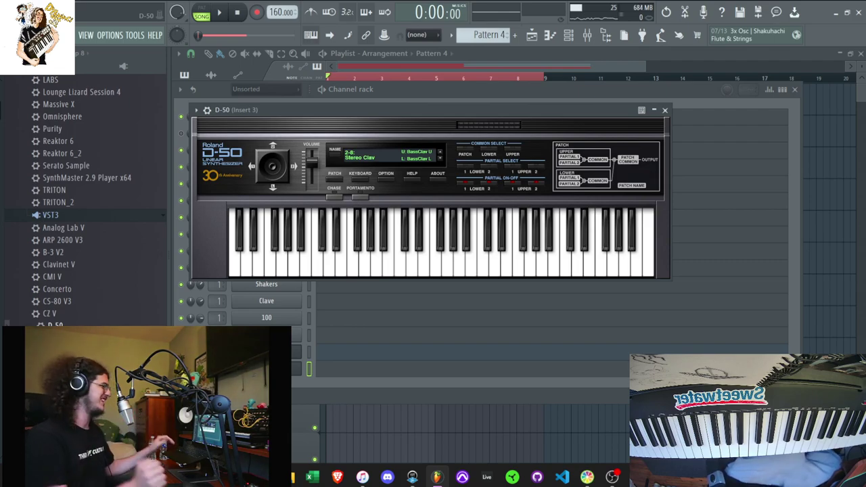
key("space")
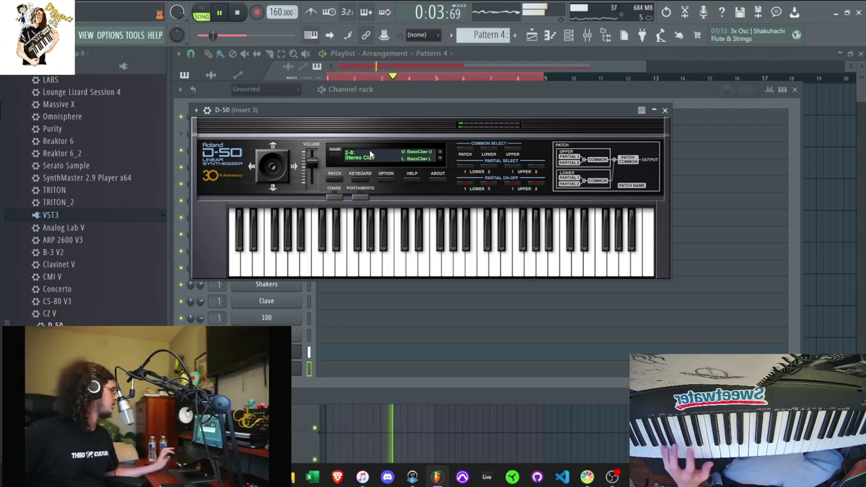
left_click(440, 158)
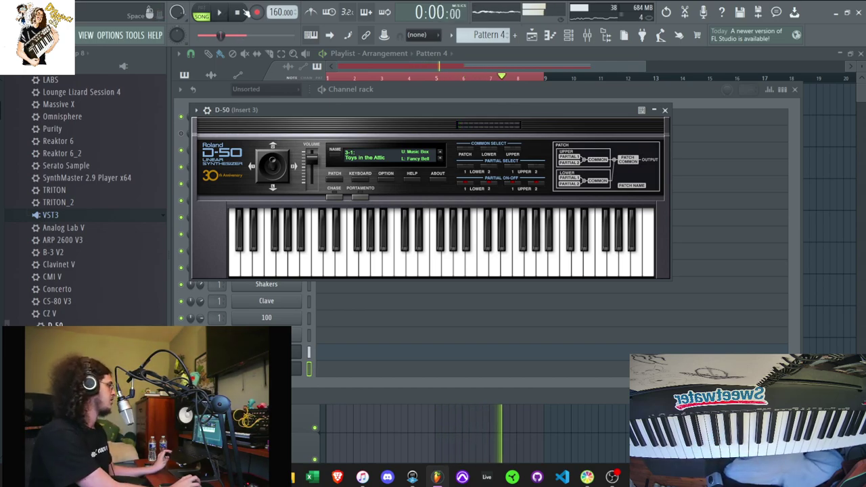
Record a melody into Pattern 4 with the D-50's Toys in the Attic patch and open its notes in the piano roll
key("space")
key("r")
left_click(452, 298)
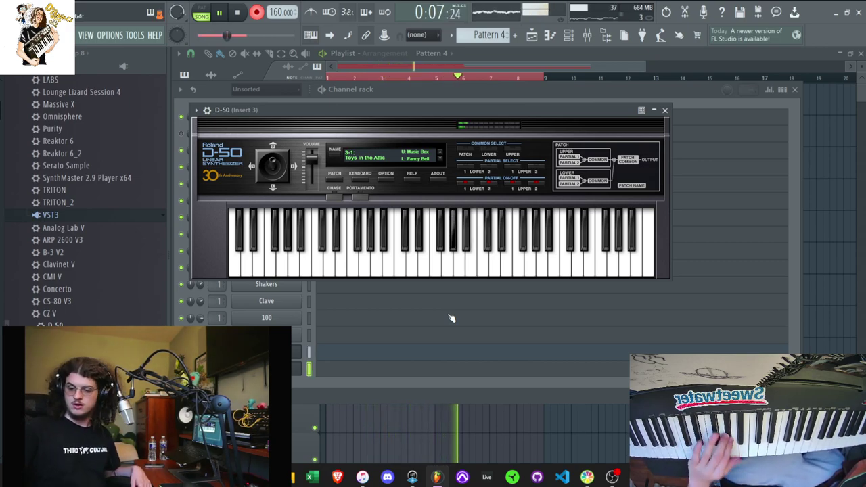
key("space")
left_click(494, 372)
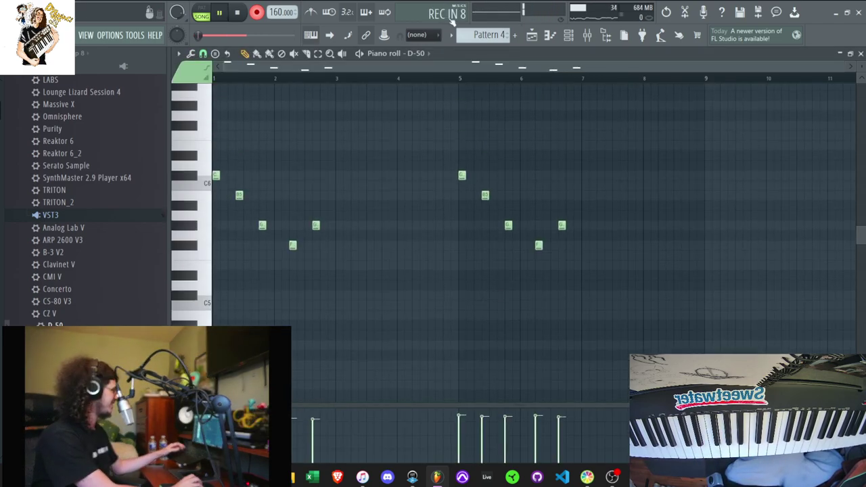
Add a second D-50 instance to the channel rack during playback and choose a patch from its patch list
key("space")
key("F6")
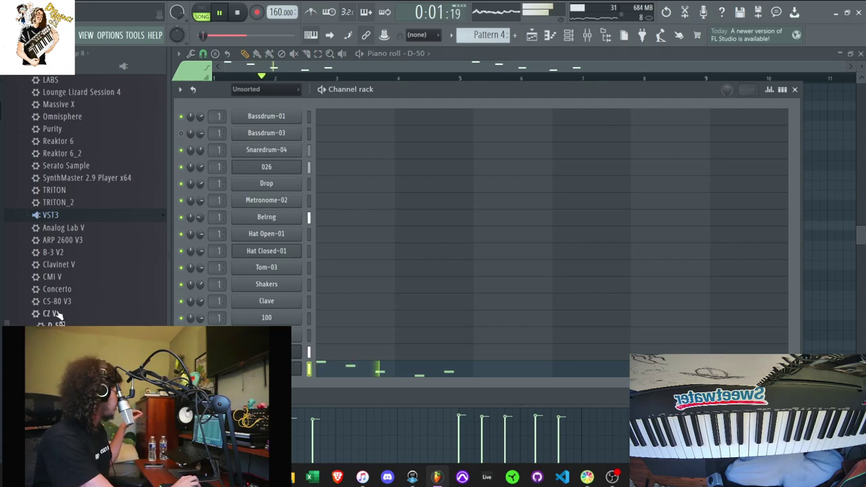
left_click_drag(55, 326, 294, 391)
left_click(401, 175)
left_click(434, 207)
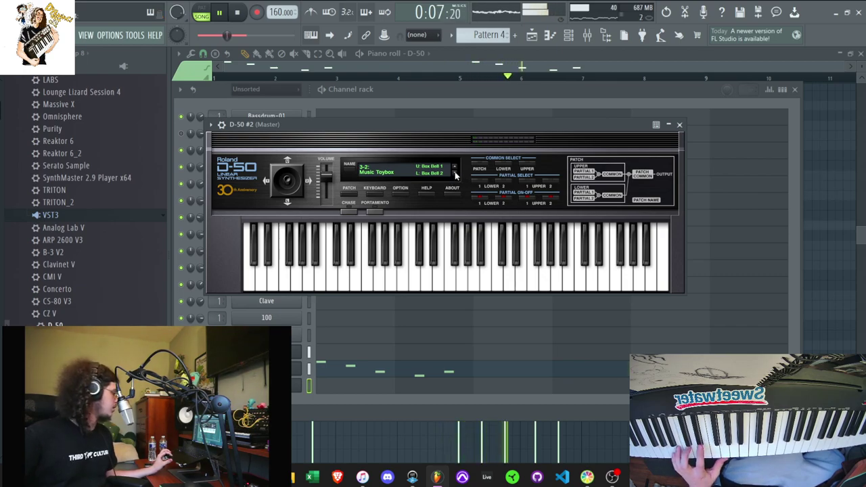
Audition D-50 #2's patches from Music Toybox onward, select Grand Canyon, and stop playback
left_click(455, 175)
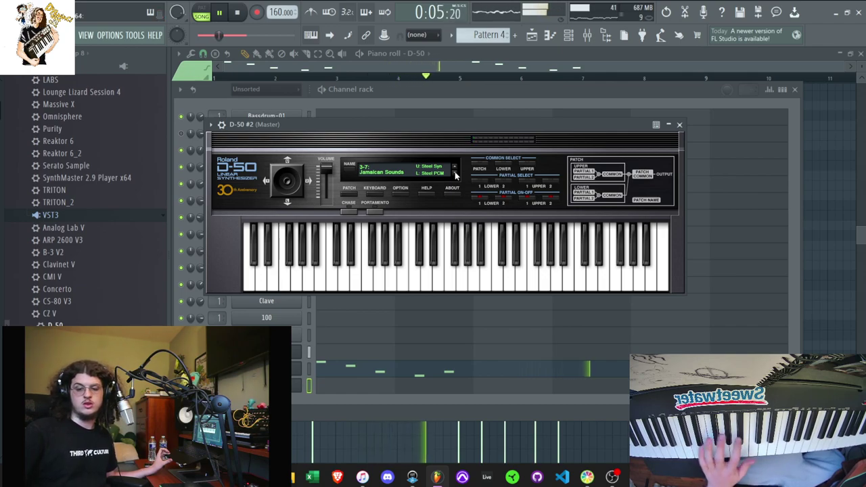
left_click(455, 175)
left_click(455, 175)
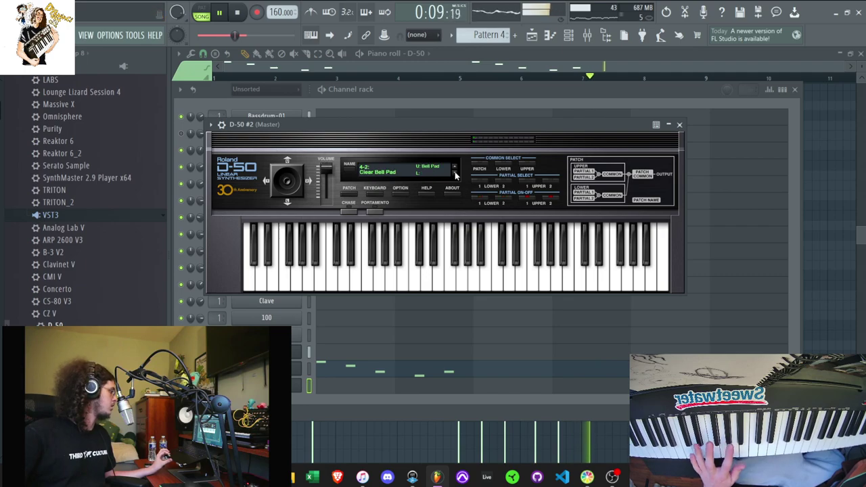
left_click(455, 174)
left_click(455, 175)
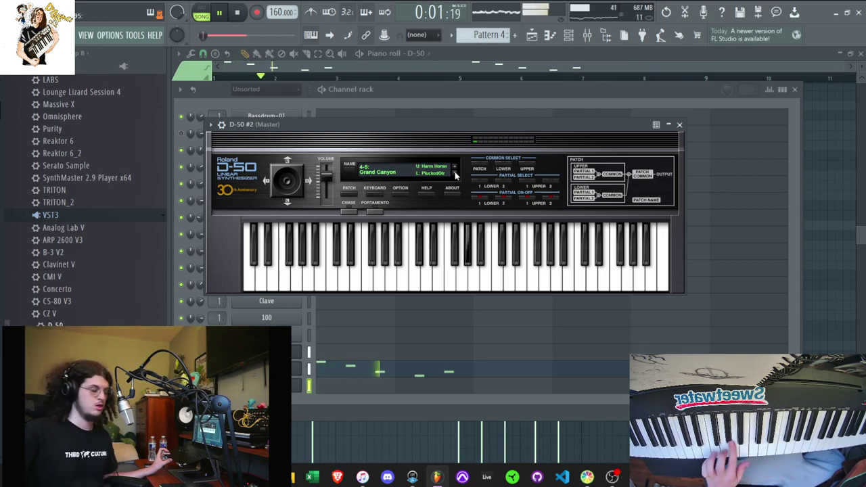
left_click(455, 175)
left_click(455, 174)
left_click(455, 172)
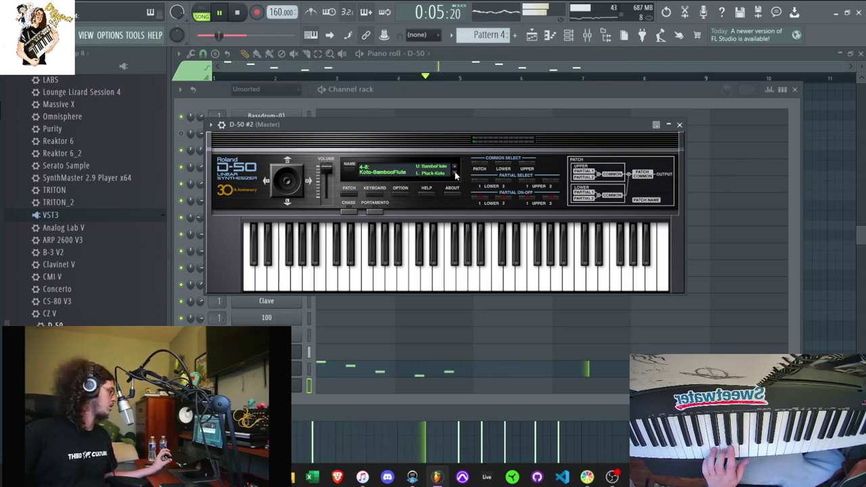
left_click(455, 173)
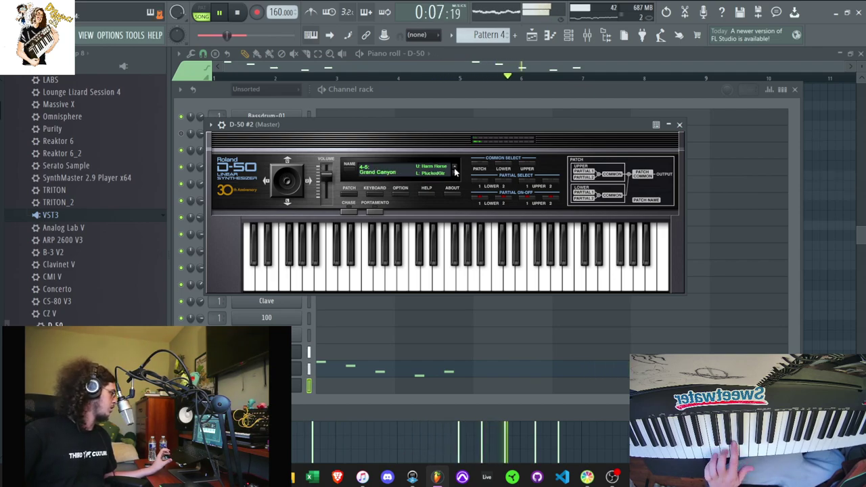
key("space")
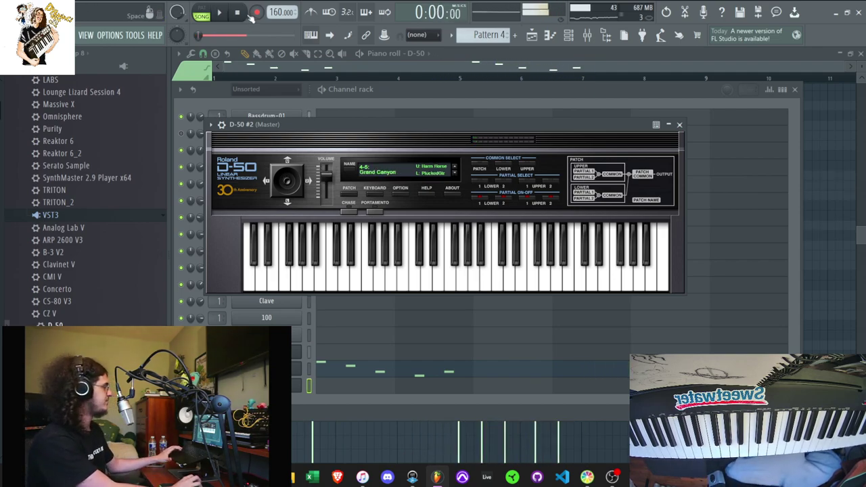
key("r")
left_click(465, 293)
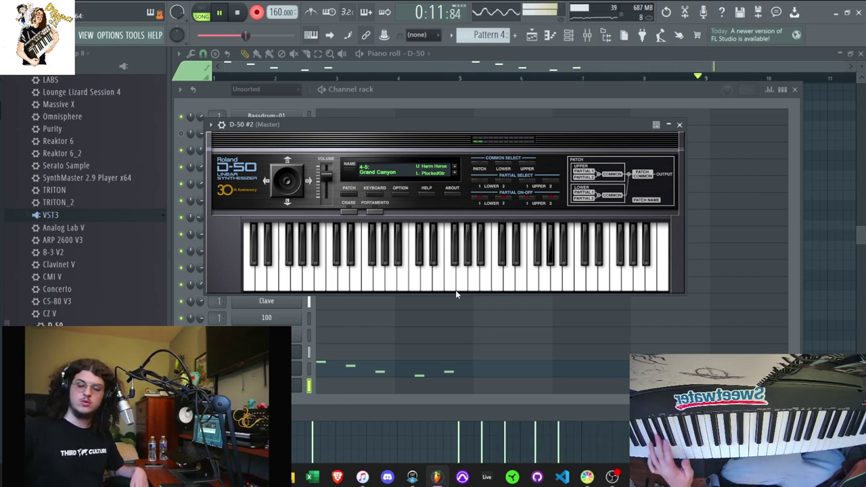
key("space")
left_click(311, 388)
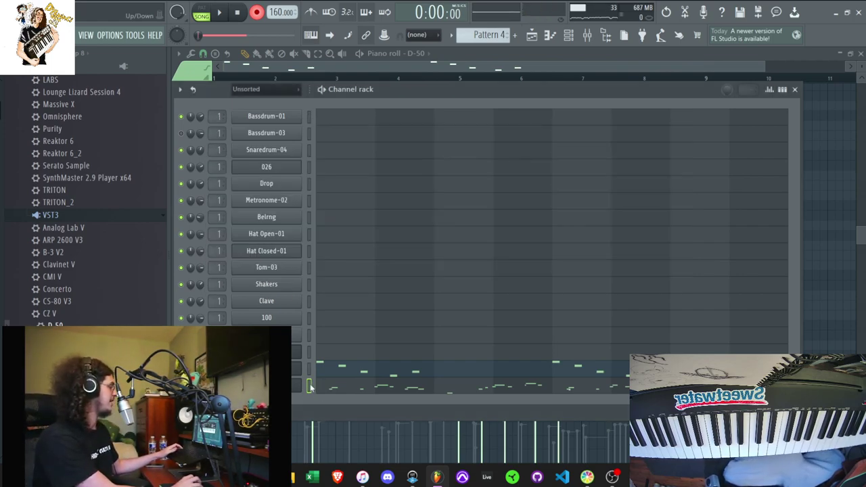
key("ctrl+x")
Record a D-50 #2 melody into Pattern 4 with the Grand Canyon patch and play it back with recording off
key("space")
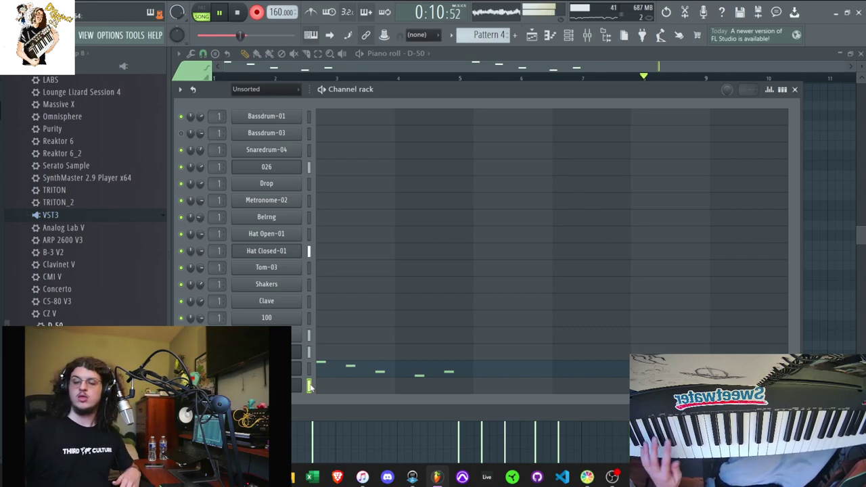
key("space")
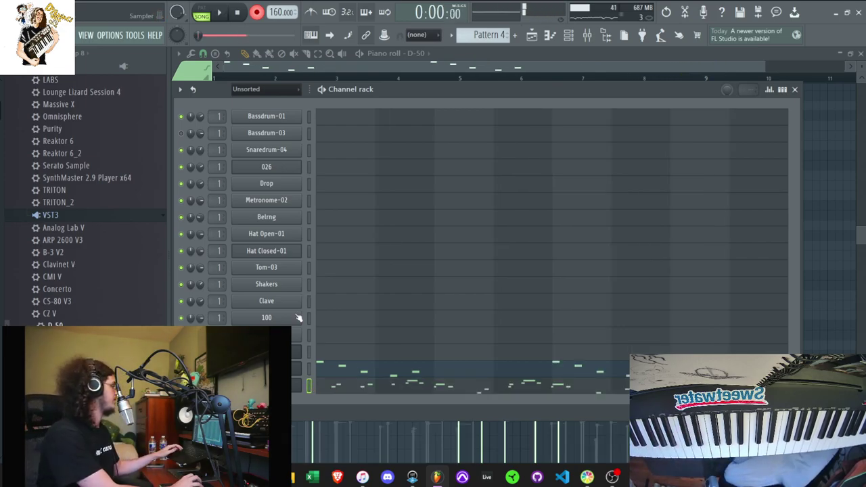
key("space")
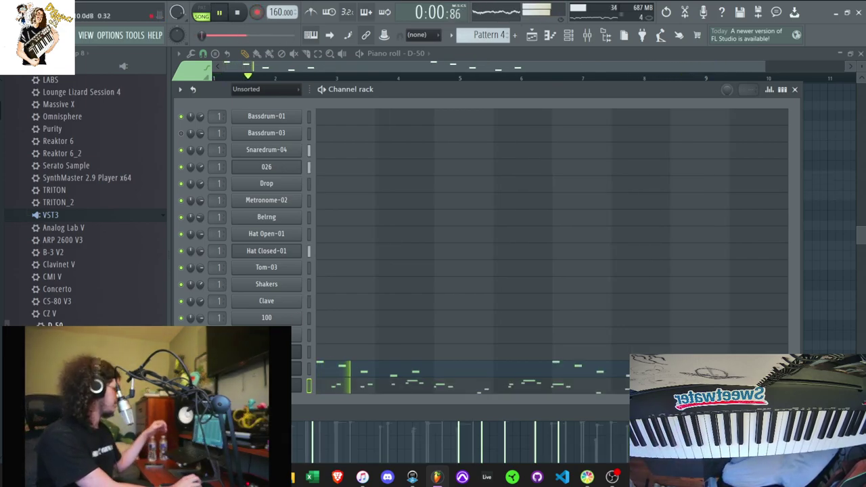
Clone the D-50 #2 channel and transpose the recorded D-50 #2 notes down an octave in the piano roll
right_click(300, 386)
left_click(325, 406)
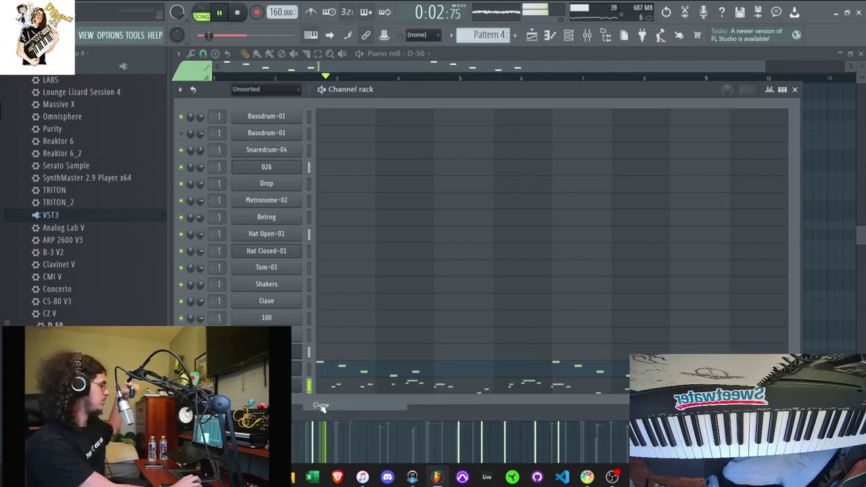
key("space")
left_click(415, 385)
key("ctrl+Down")
key("space")
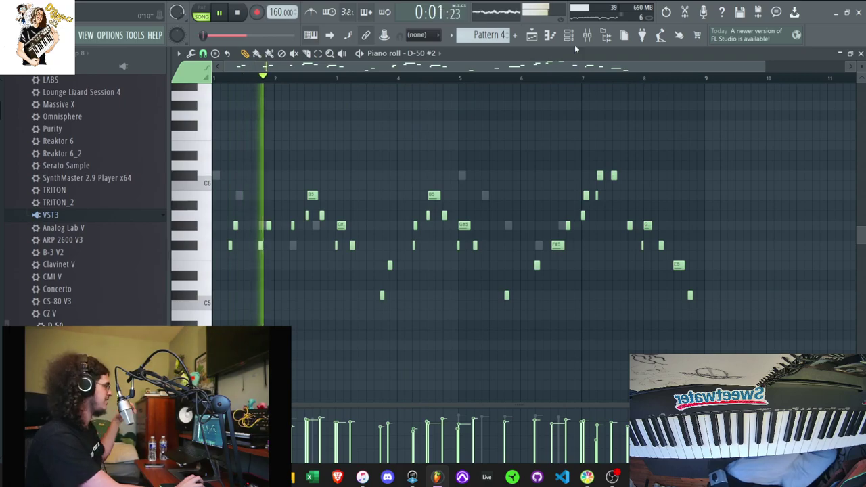
Open the cloned D-50 #3 from the channel rack and step through its patches from Venetian Cafe during playback
scroll(164, 134, "up", 2)
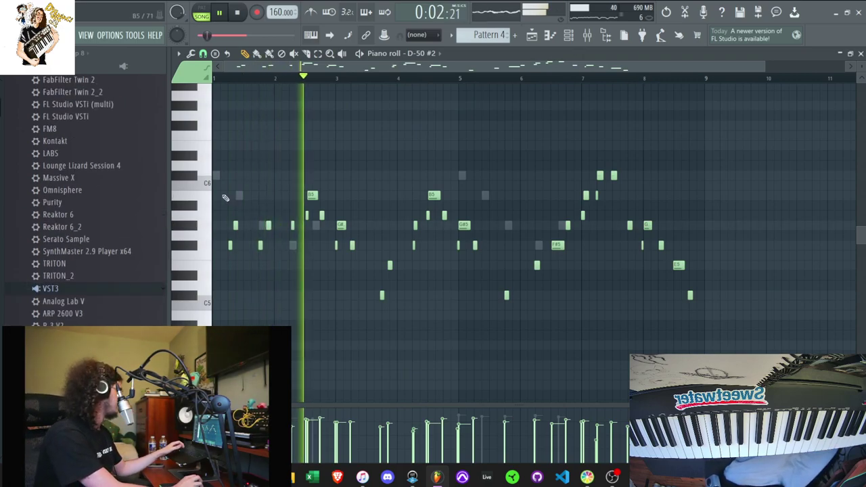
left_click(569, 35)
left_click(297, 407)
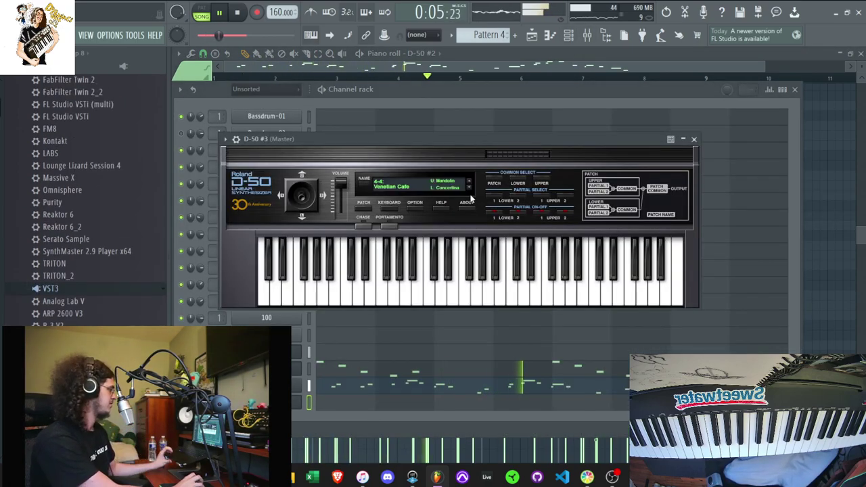
left_click(470, 183)
left_click(469, 183)
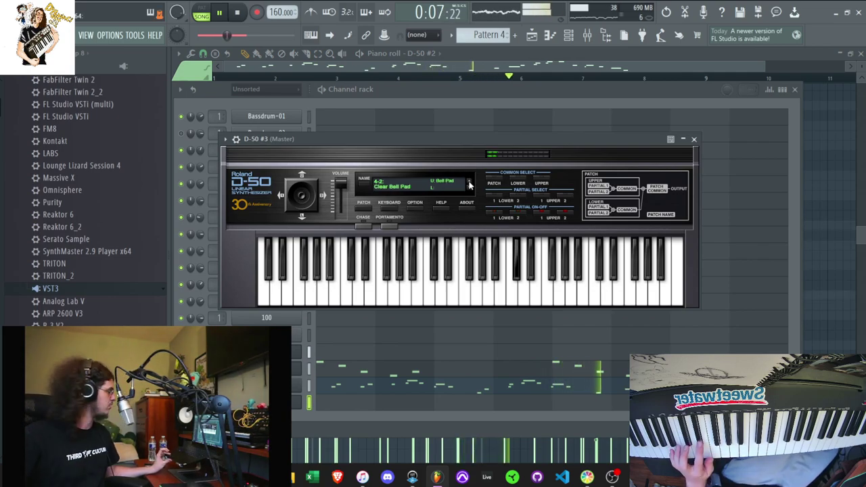
left_click(469, 183)
left_click(469, 183)
left_click(469, 183)
left_click(470, 182)
left_click(469, 183)
left_click(470, 183)
left_click(470, 183)
left_click(470, 182)
left_click(470, 183)
left_click(469, 183)
left_click(470, 182)
left_click(470, 183)
left_click(470, 183)
left_click(470, 183)
left_click(469, 183)
left_click(470, 183)
left_click(470, 183)
left_click(469, 183)
left_click(470, 183)
left_click(470, 182)
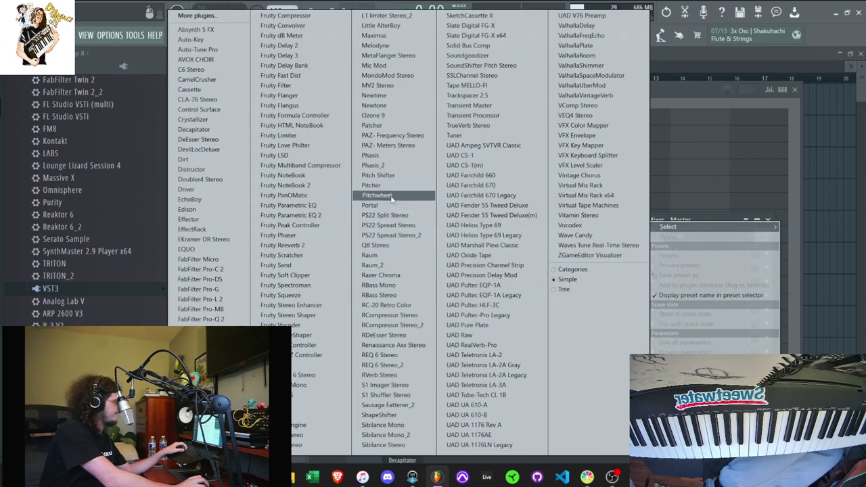
Insert Pitchwheel on the Master mixer track, turn its pitch to about -1, and start playback to hear it
left_click(393, 195)
left_click(366, 245)
key("space")
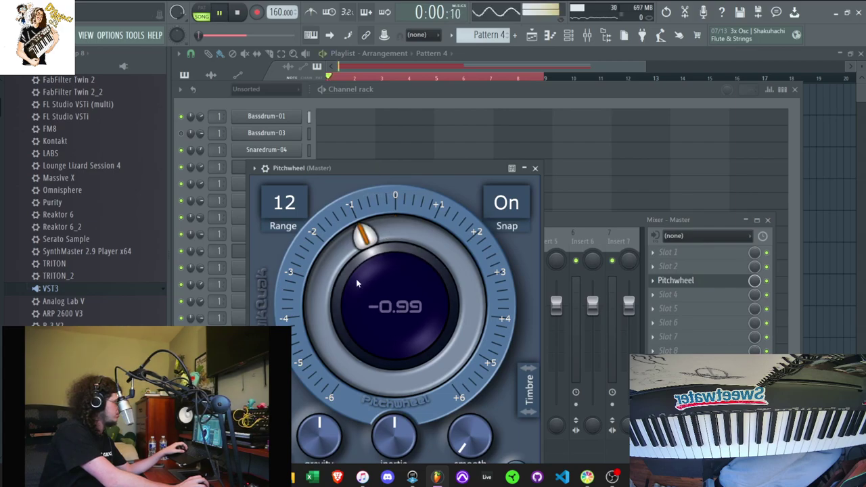
left_click(396, 120)
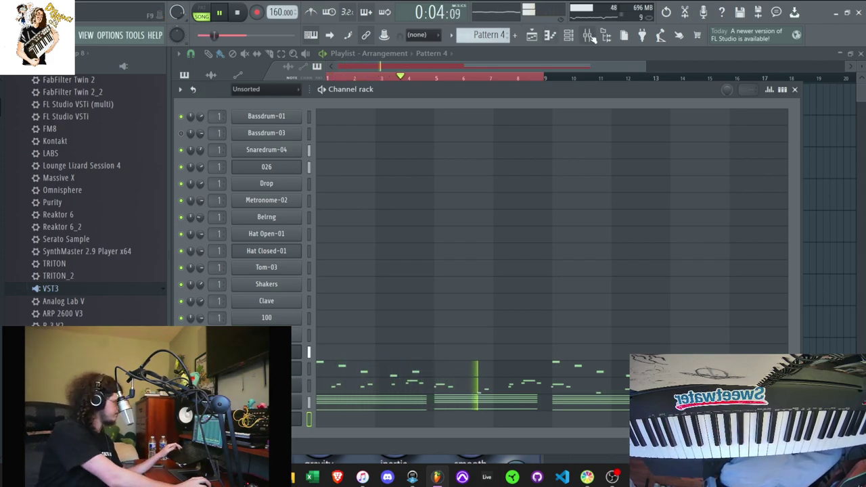
Reopen Pitchwheel on the Master track with its wheel at 1.0 and record another D-50 part into Pattern 4
key("F9")
left_click(665, 282)
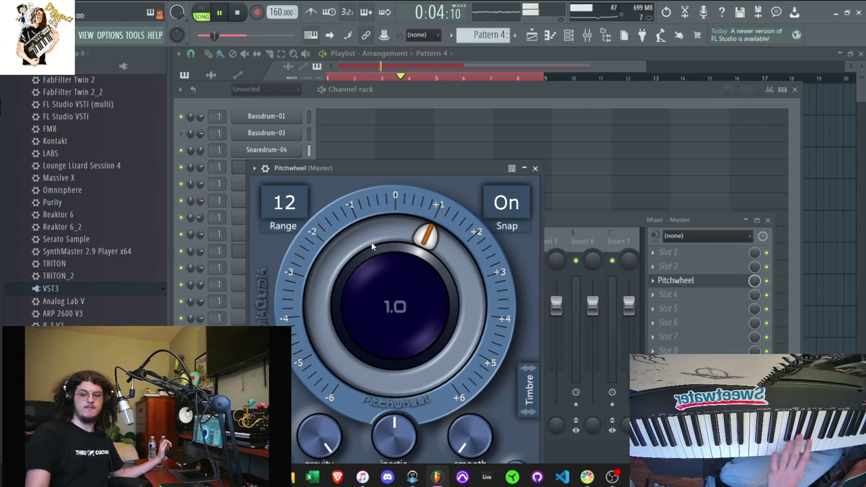
left_click(257, 12)
left_click(429, 301)
key("space")
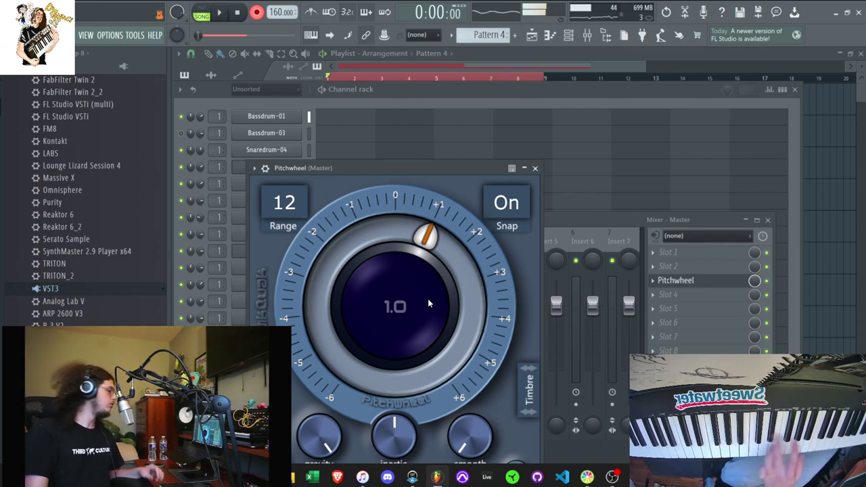
Turn recording off and open the recorded D-50 #4 notes in the piano roll
left_click(257, 12)
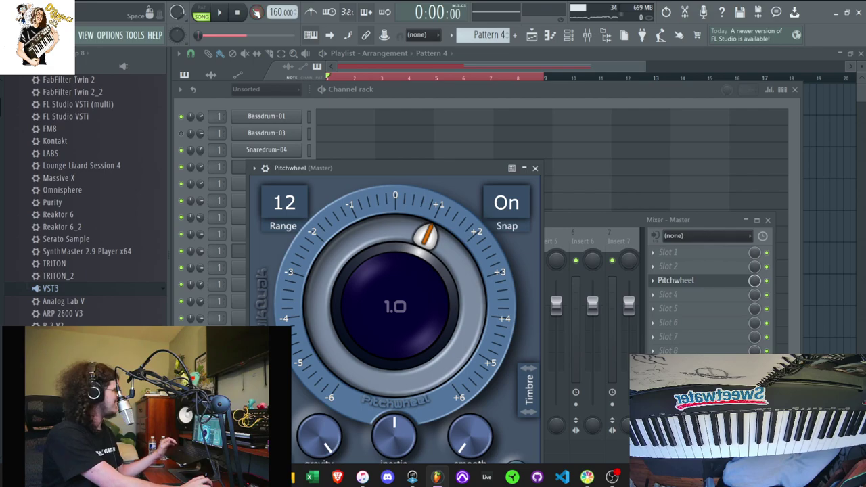
left_click(554, 122)
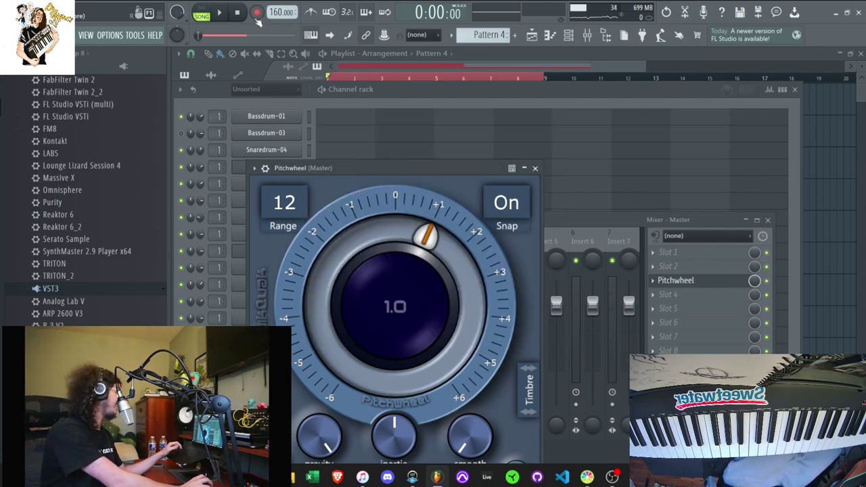
left_click(484, 120)
left_click(353, 423)
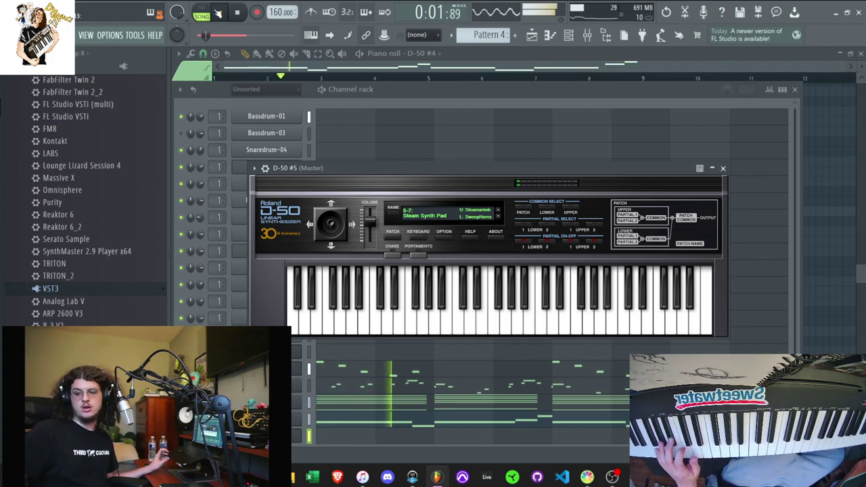
Record a repeating part into Pattern 4 with D-50 #5's 5-7 Steam Synth Pad patch and open its notes in the piano roll
key("space")
left_click(257, 12)
left_click(427, 294)
key("space")
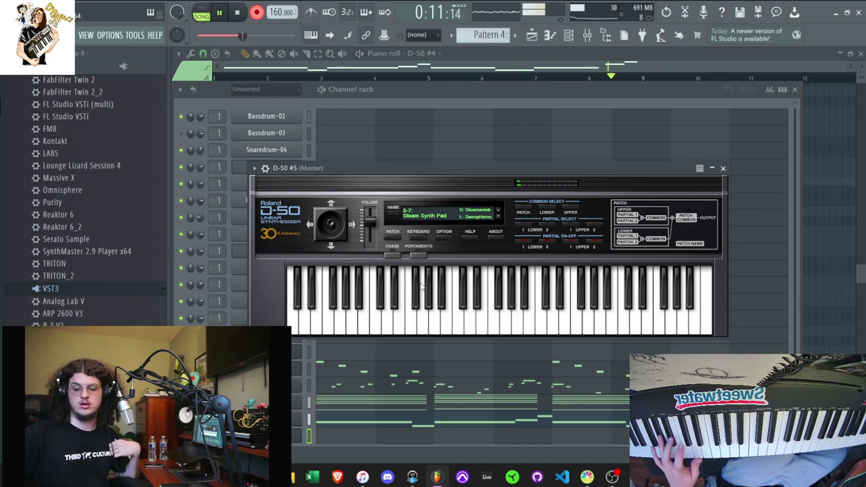
left_click(487, 439)
scroll(426, 196, "up", 5)
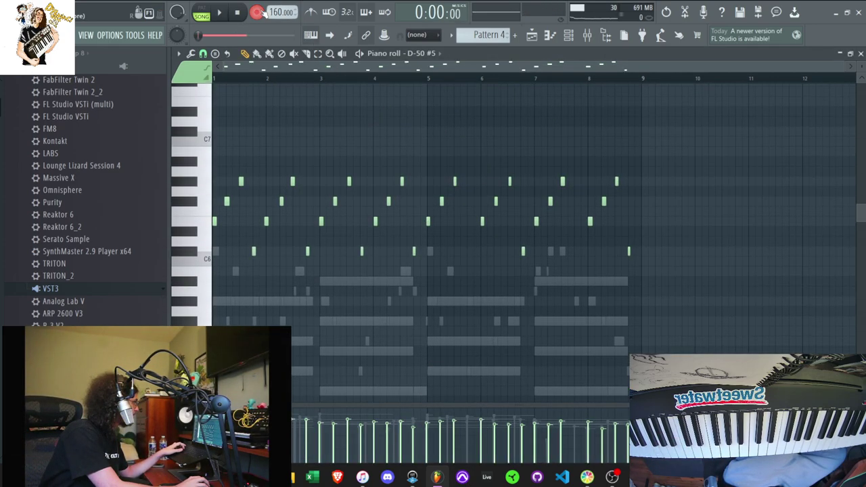
Turn recording off and clone the D-50 #5 channel from the channel rack during playback
left_click(263, 13)
key("space")
left_click(569, 36)
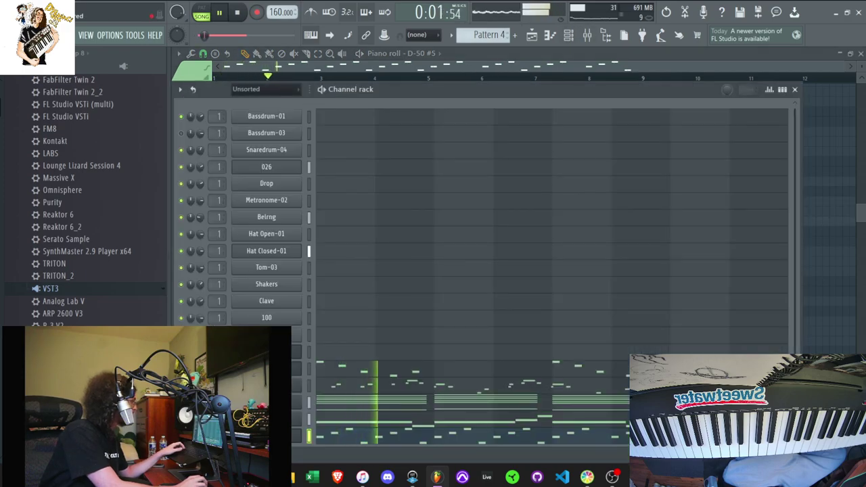
right_click(266, 436)
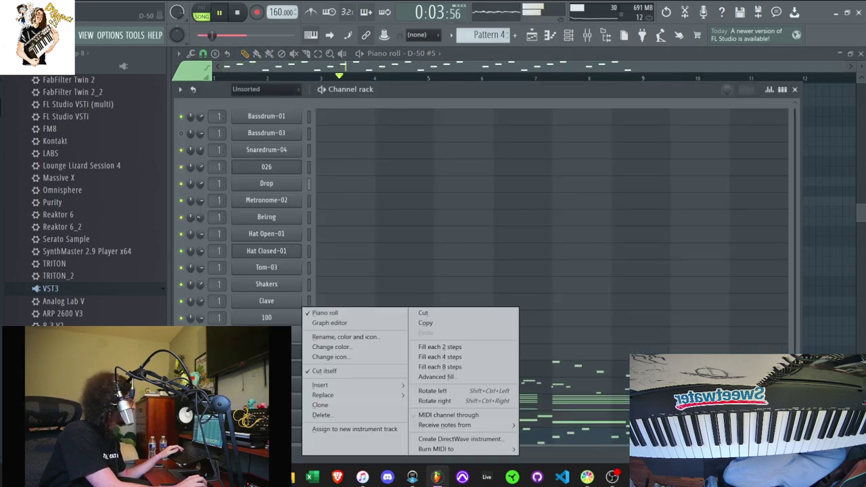
left_click(321, 406)
right_click(298, 436)
left_click(319, 409)
key("space")
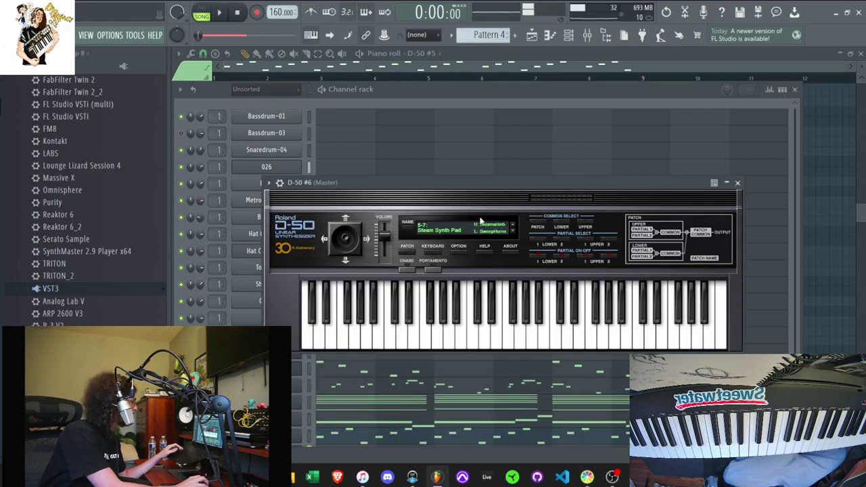
Record a bass part into Pattern 4 with the 6-3 Octave Synth Bass patch on D-50 #7
left_click(482, 220)
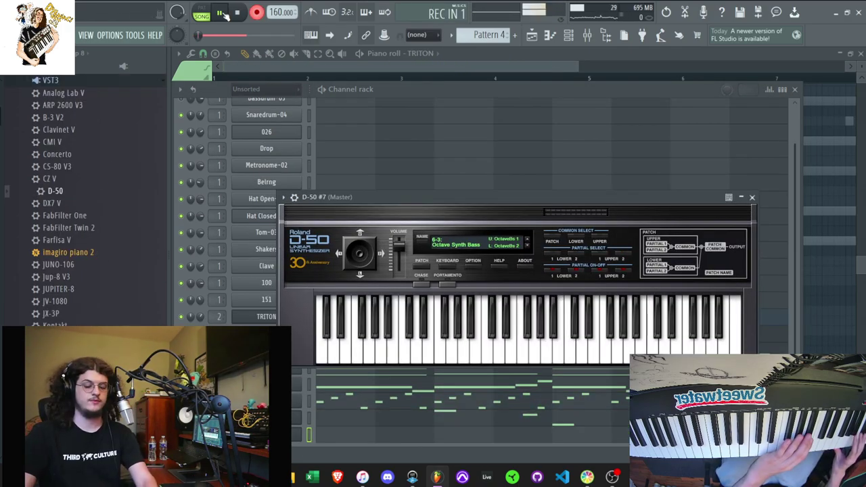
left_click(225, 13)
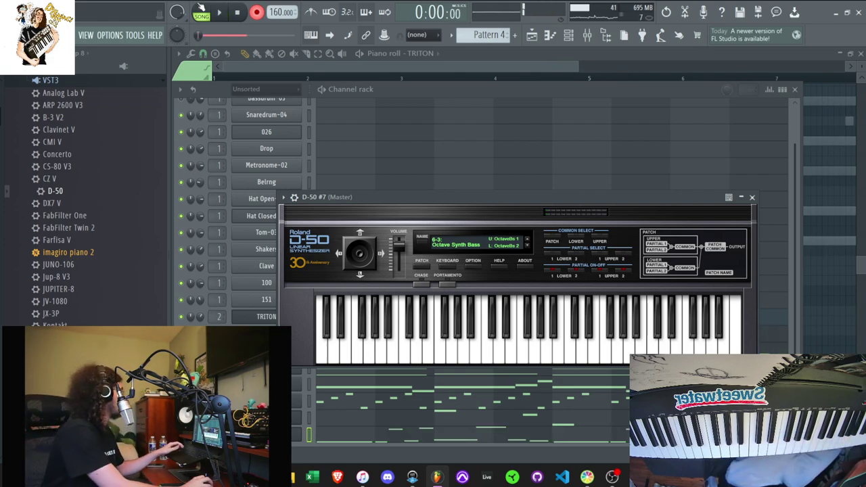
Review the recorded D-50 #7 bass notes in the piano roll and play the song back from the start
left_click(499, 444)
scroll(406, 234, "down", 3)
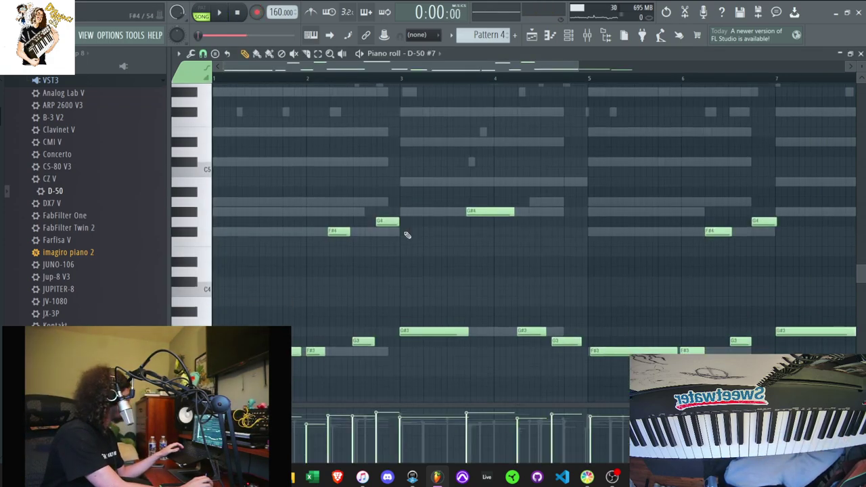
scroll(407, 234, "down", 2)
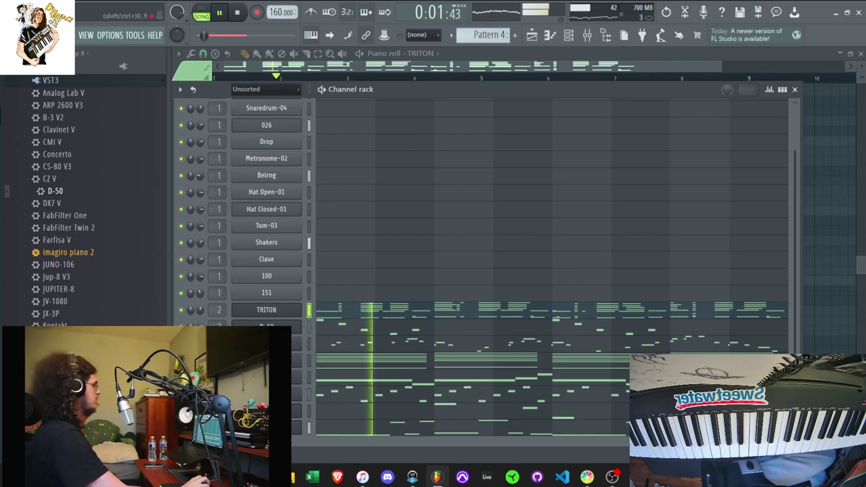
scroll(480, 271, "up", 1)
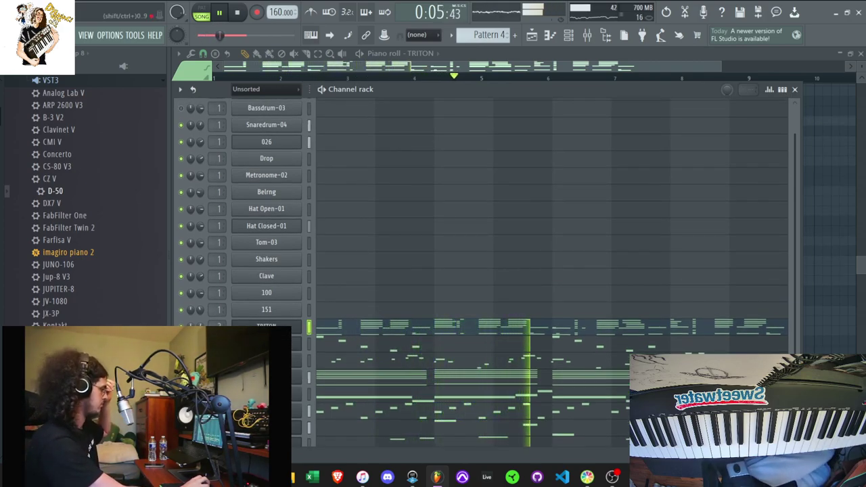
Clear the time selection in the playlist and play the arrangement from bar 9
left_click(534, 33)
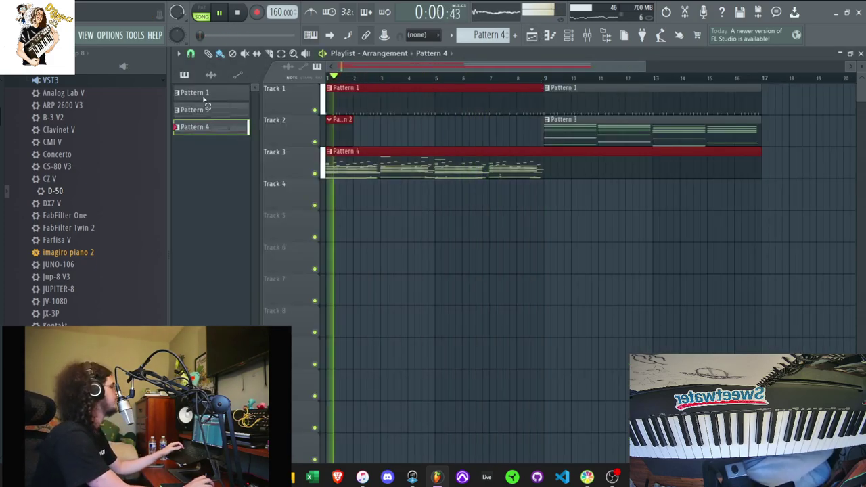
left_click(537, 78)
left_click(708, 275, "ctrl")
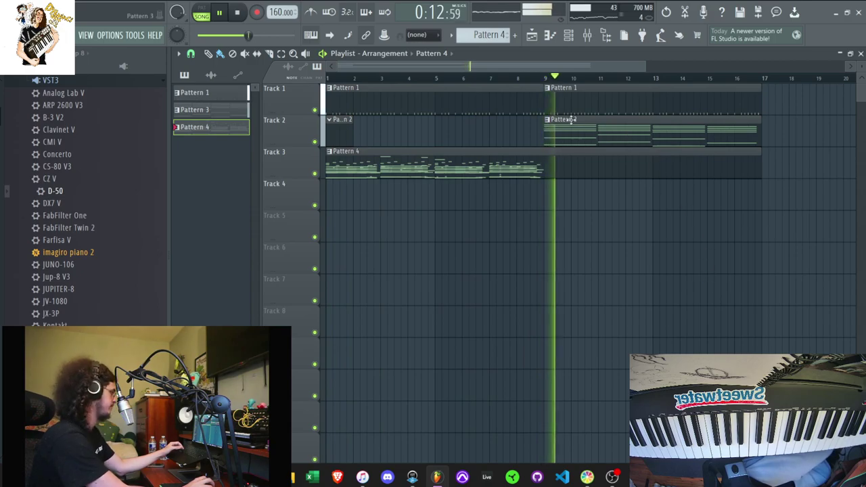
Play the song from the start while viewing Pattern 4's layered TRITON and D-50 parts in the channel rack
left_click(570, 37)
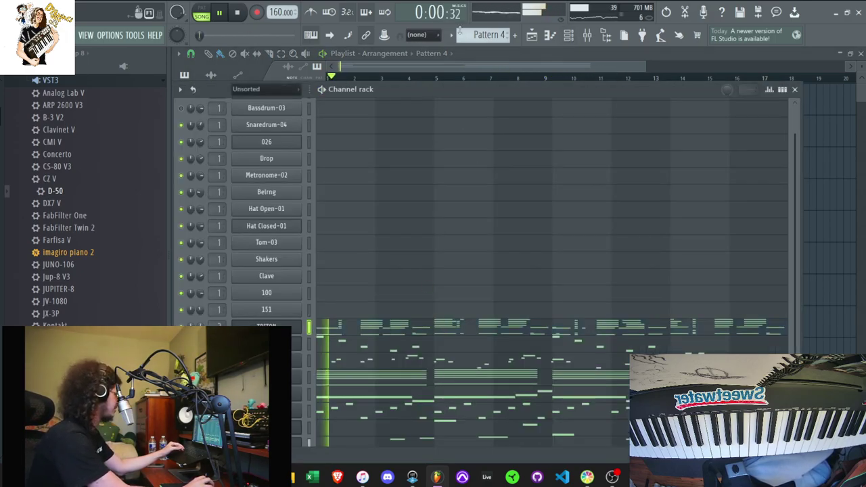
left_click(452, 36)
left_click(531, 133)
key("Return")
key("space")
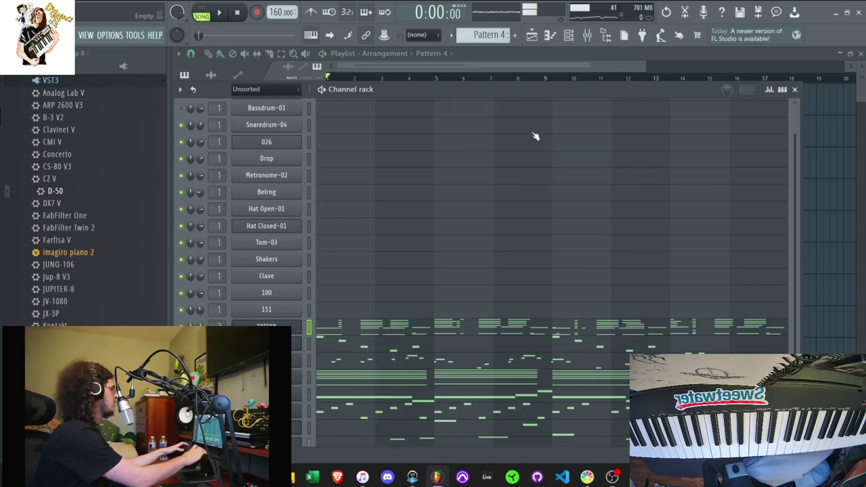
key("space")
scroll(427, 258, "down", 1)
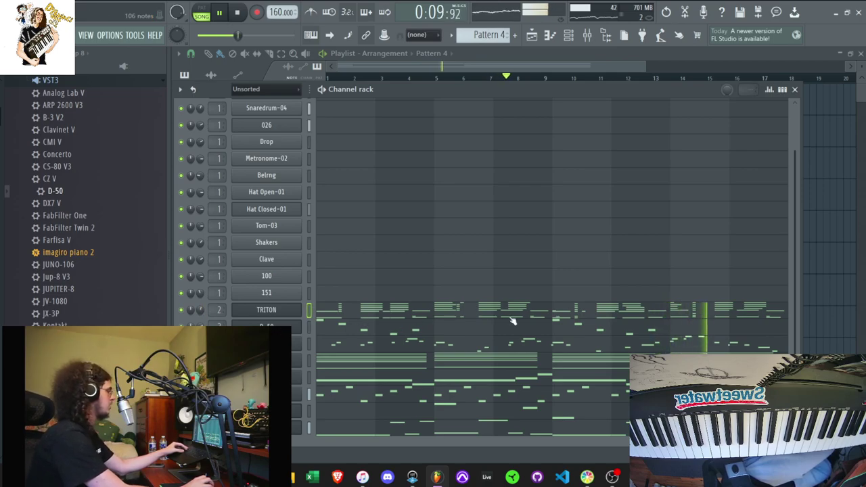
left_click(549, 317)
scroll(572, 244, "down", 1)
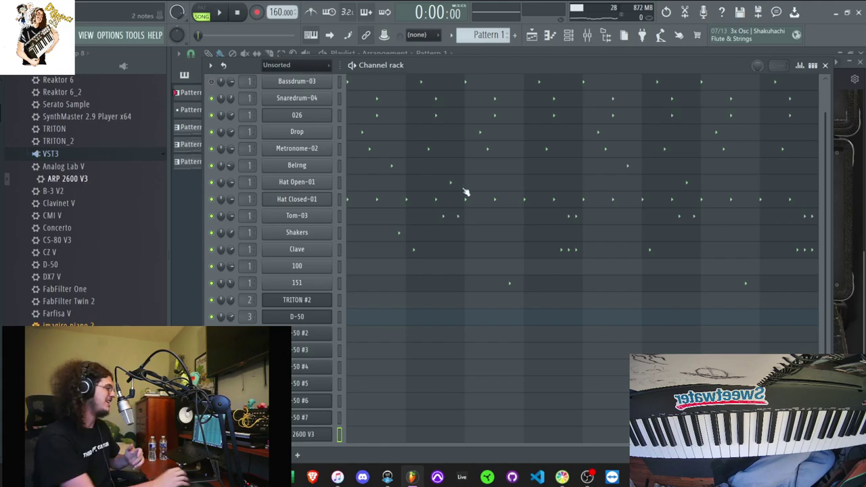
Show the three arrangement sections together in the playlist and audition them from bars 1, 9 and 17
left_click(533, 35)
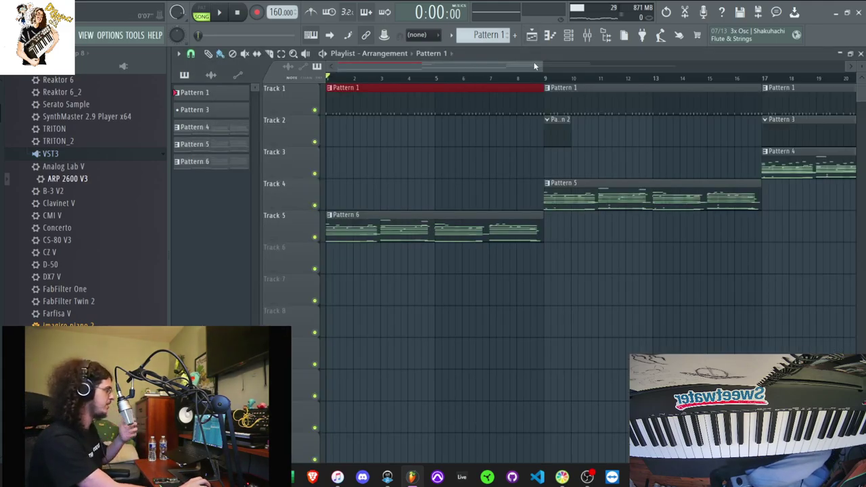
left_click_drag(540, 65, 604, 65)
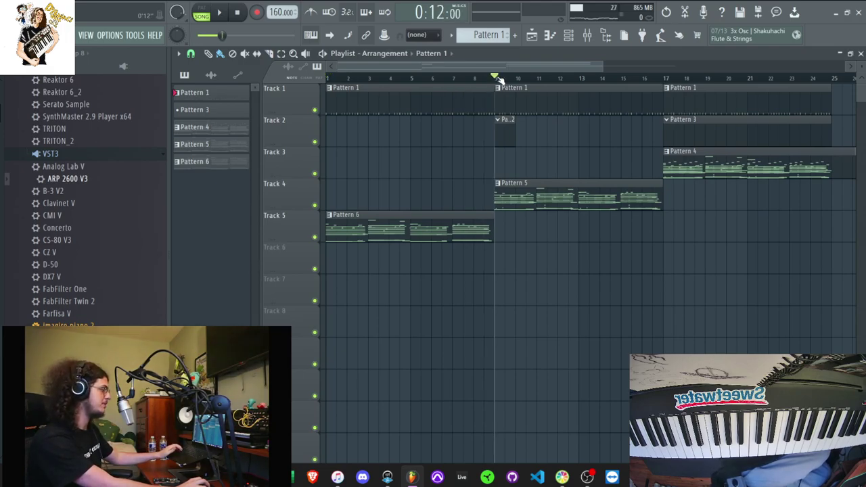
key("space")
key("space")
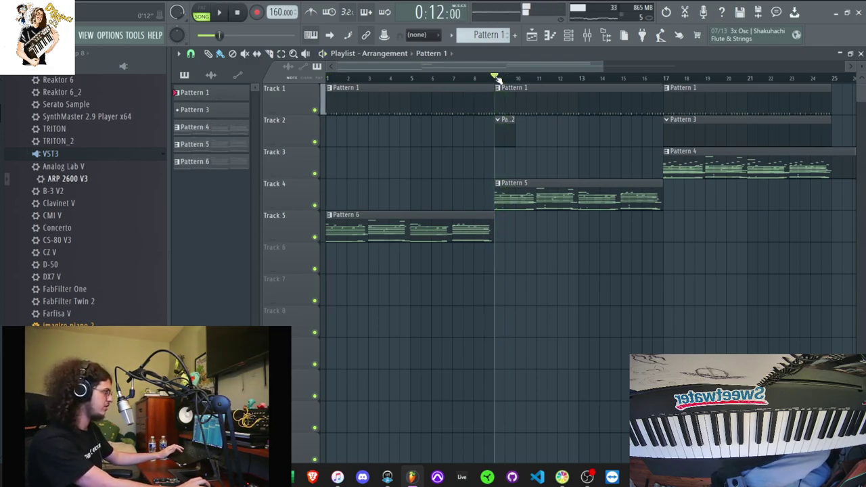
left_click_drag(501, 79, 37, 84)
key("space")
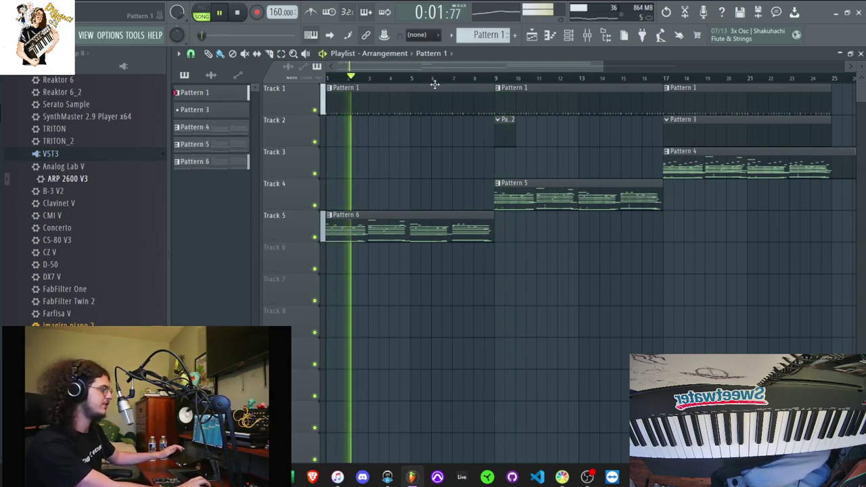
left_click(499, 80)
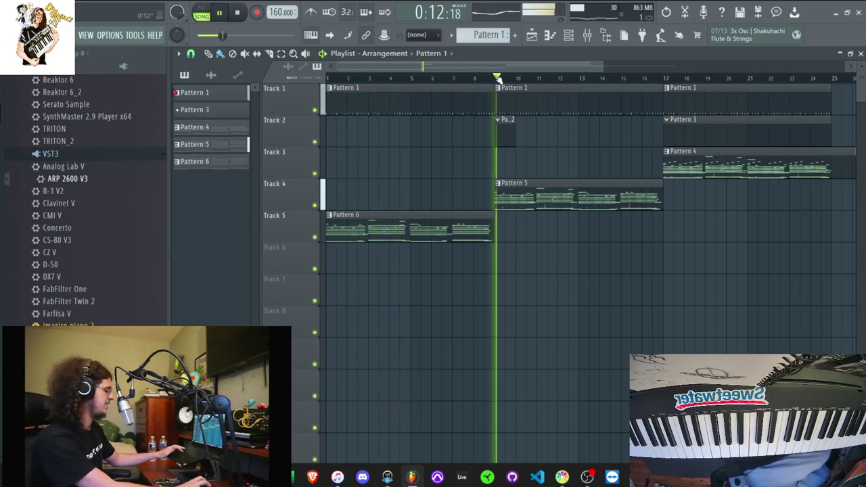
key("space")
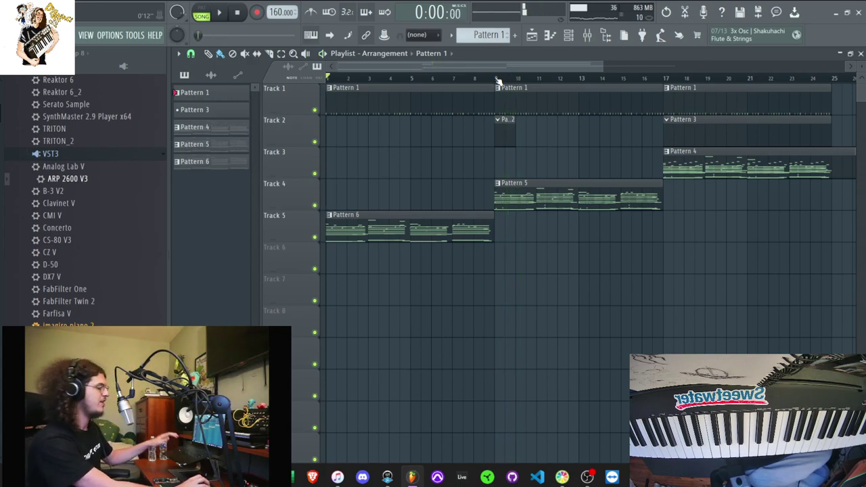
left_click(666, 79)
key("space")
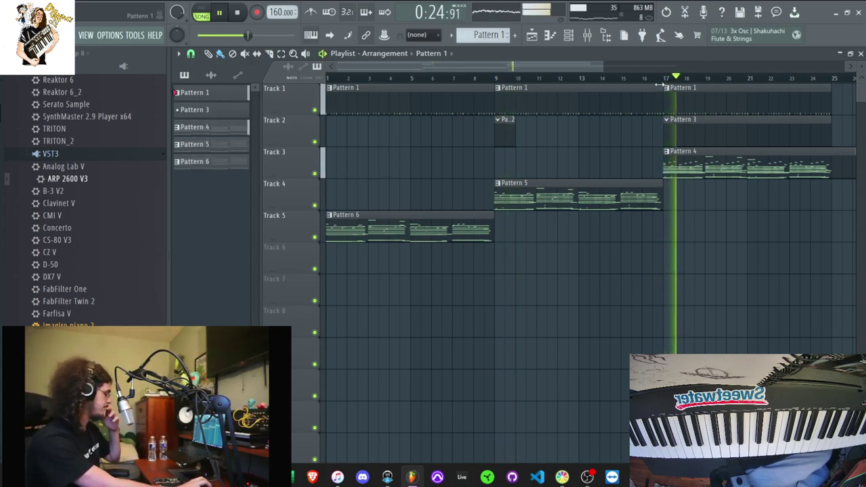
Remove the D-50 #3, #4 and #5 parts from Pattern 5 and the chord parts from Pattern 6
left_click(568, 35)
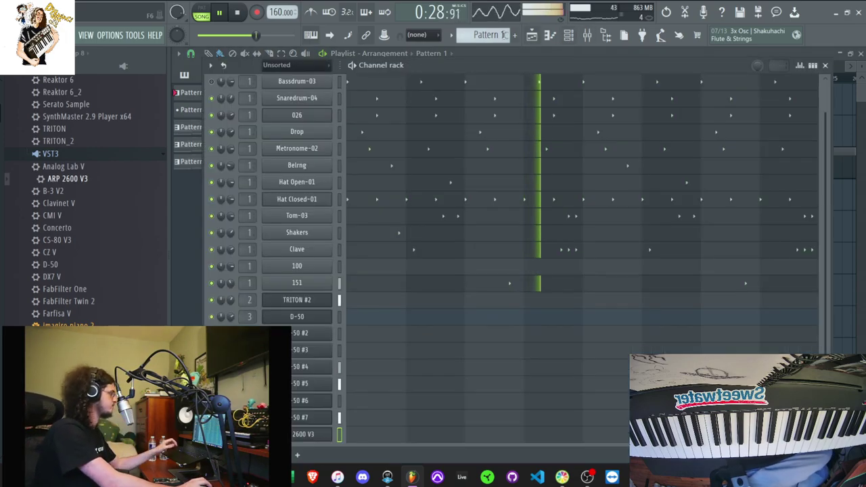
key("space")
scroll(497, 36, "down", 1)
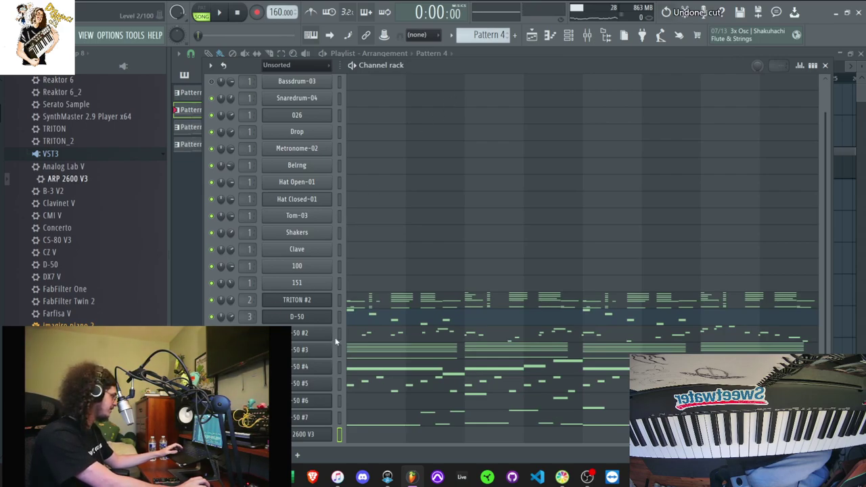
scroll(489, 35, "up", 1)
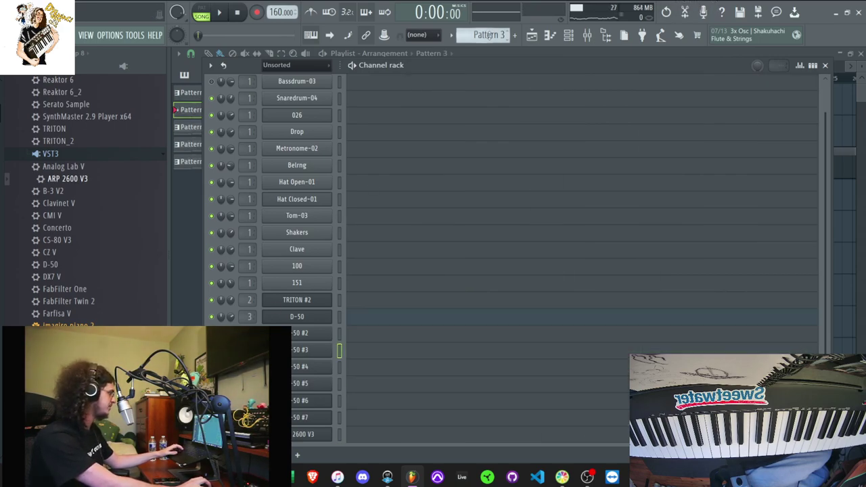
scroll(489, 35, "down", 2)
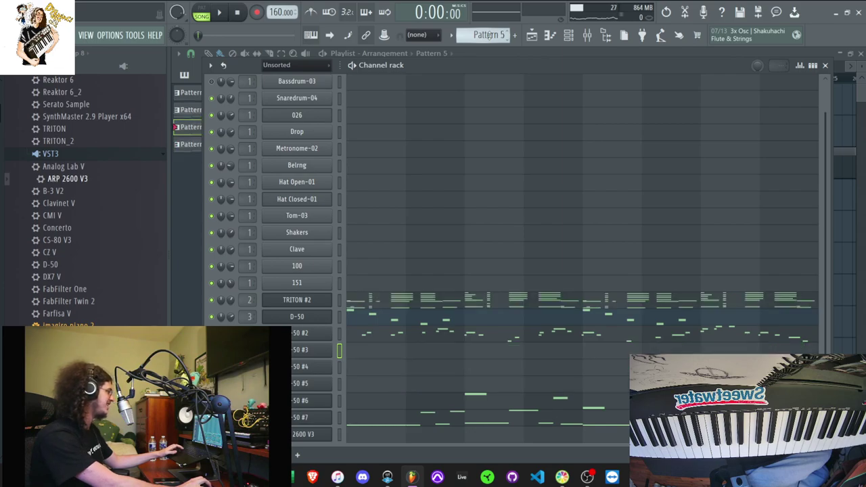
scroll(489, 35, "down", 1)
key("F6")
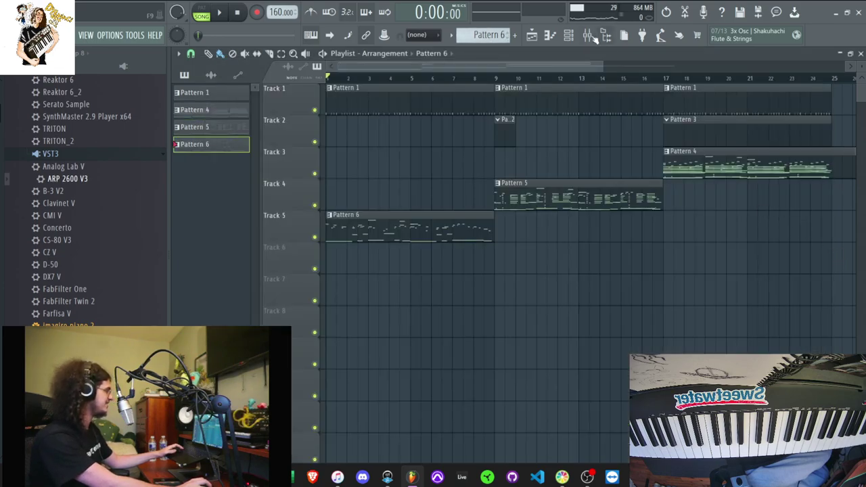
Create an empty Pattern 2 and stretch its clip along Track 6 from bar 1 to the end of bar 24
left_click(514, 35)
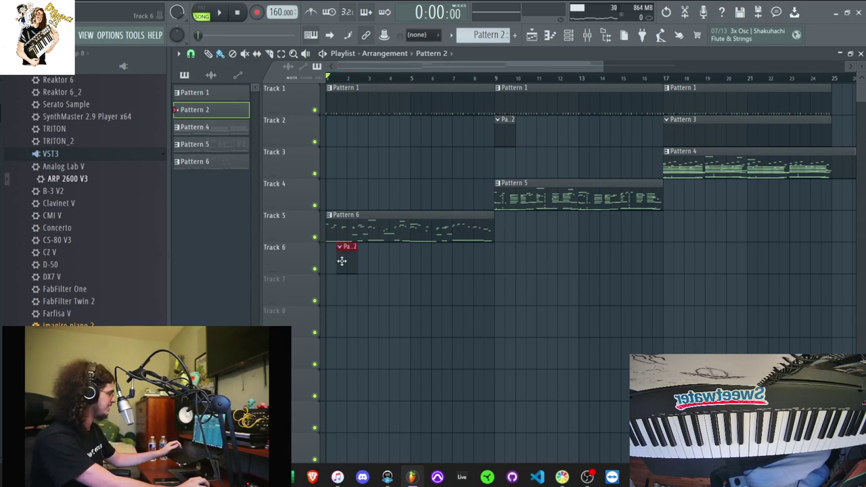
left_click_drag(342, 263, 762, 233)
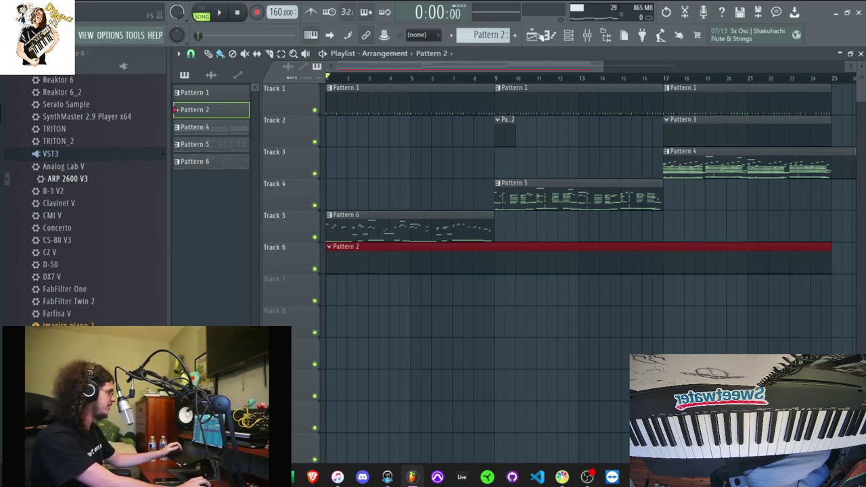
Inspect the ARP 2600 V3's 1 Osc Sinus patch and the ValhallaVintageVerb on mixer Insert 12
left_click(568, 36)
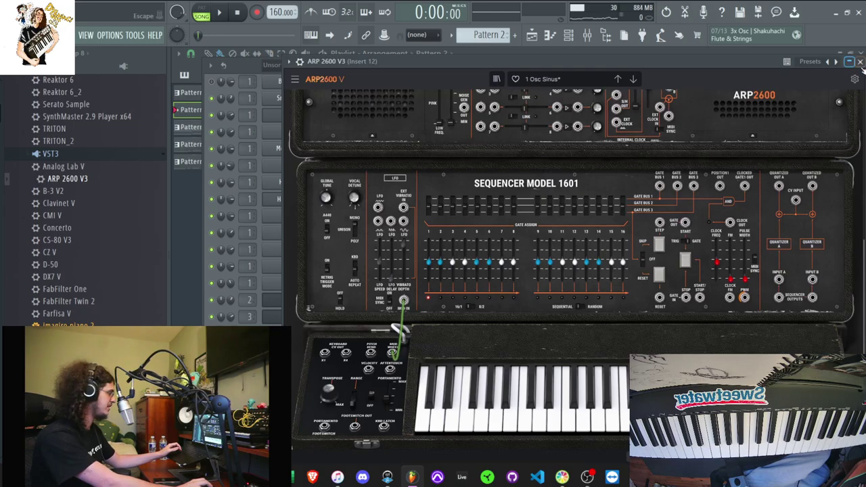
left_click(860, 62)
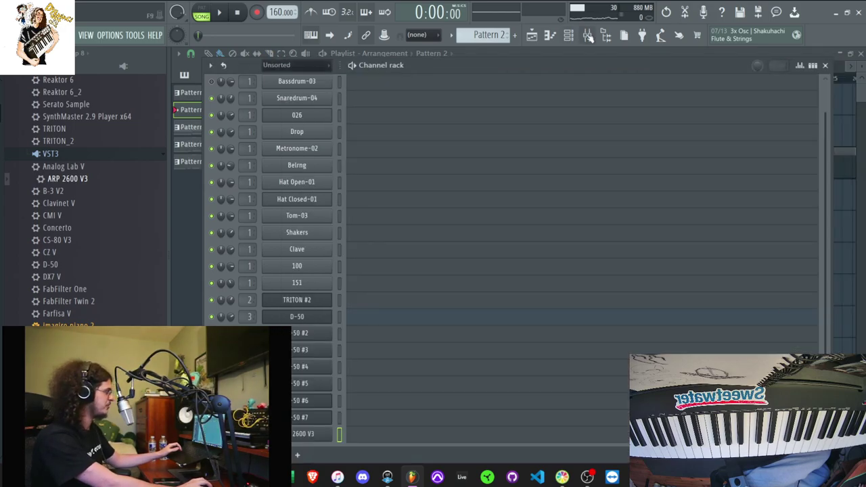
left_click(589, 37)
left_click(705, 258)
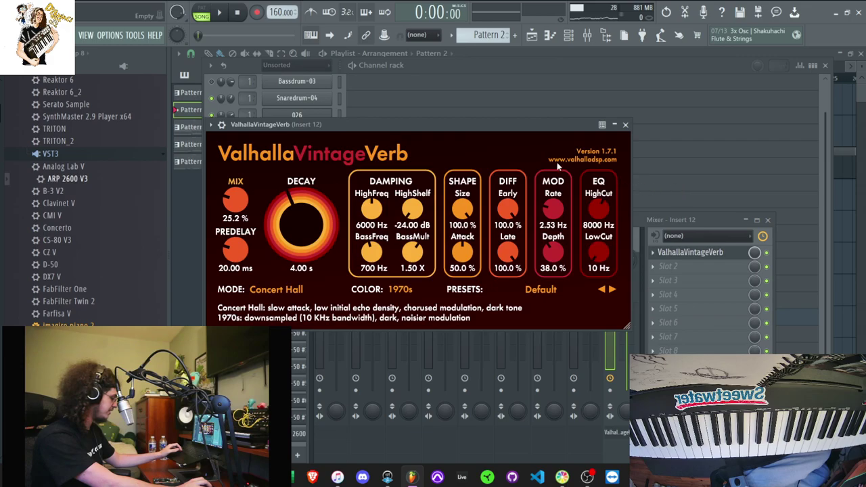
left_click(503, 72)
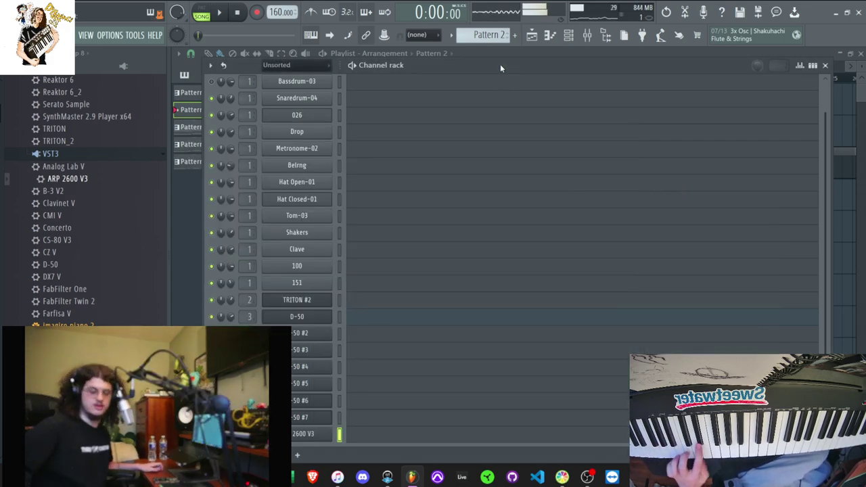
Record an ARP 2600 V3 melody into Pattern 2 as notes and automation over the first eight bars
right_click(412, 4)
left_click(256, 12)
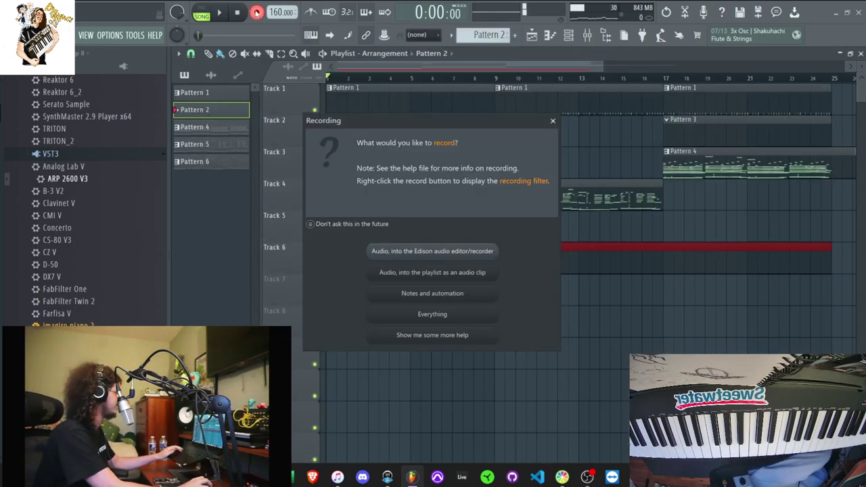
left_click(411, 293)
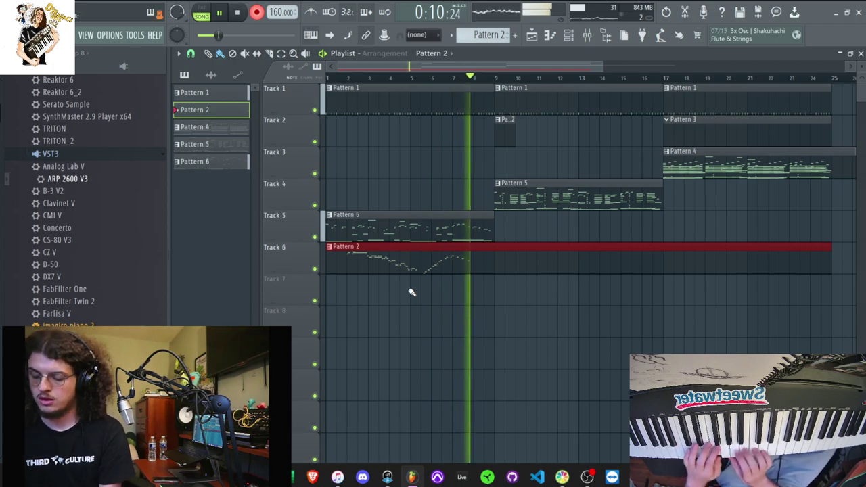
key("space")
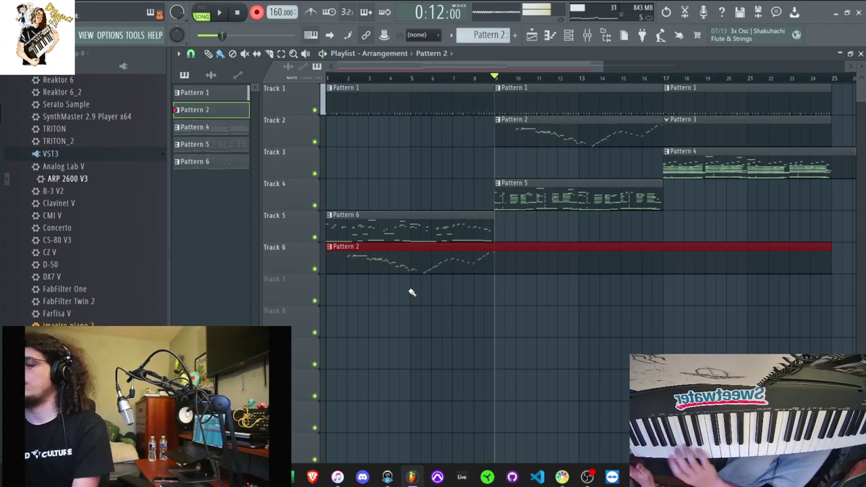
key("space")
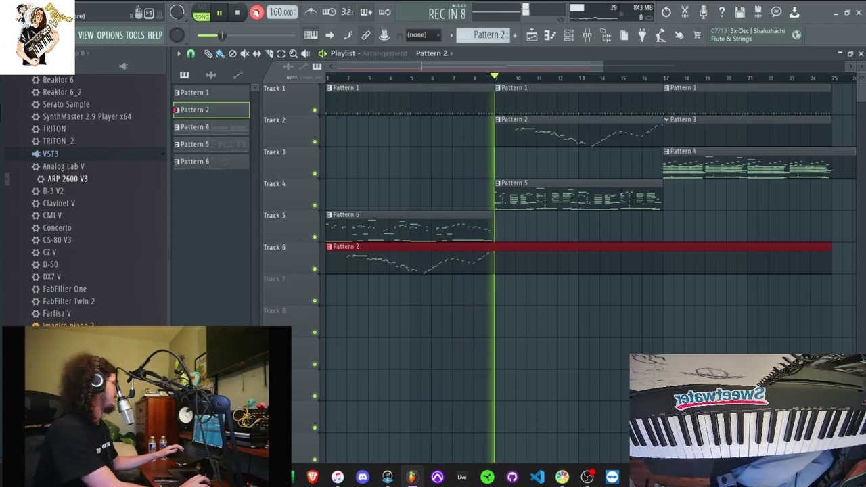
key("space")
Discard the recorded Pattern 2 take and place an empty Pattern 2 clip along Track 6 through bar 24
right_click(415, 264)
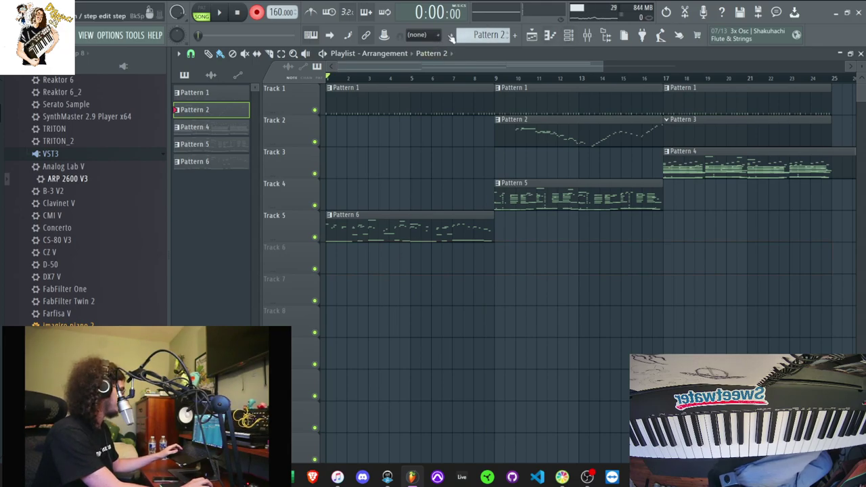
key("ctrl+z")
left_click_drag(345, 263, 831, 241)
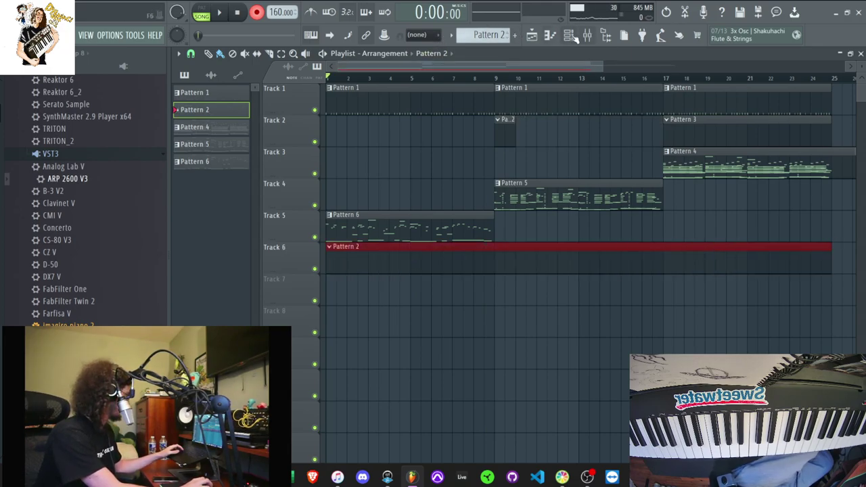
Set the ARP 2600 V3 channel's root note to E5 in its miscellaneous channel settings
left_click(571, 36)
left_click(325, 436)
left_click(300, 61)
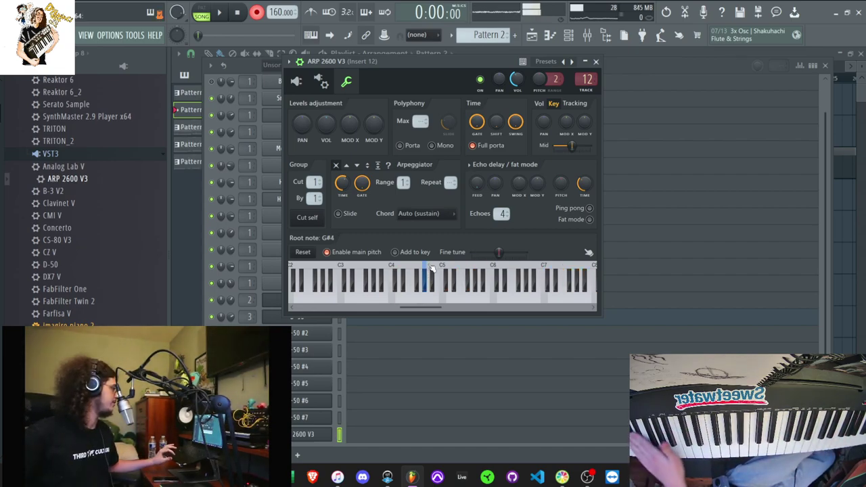
right_click(460, 271)
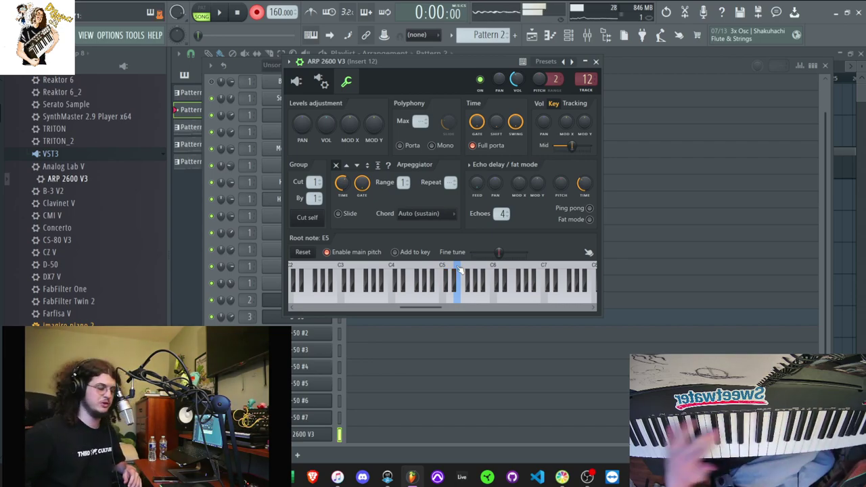
Set the ValhallaVintageVerb on mixer Insert 12 to 13.6 % mix, 1.04 s decay and 1980s color
left_click(593, 38)
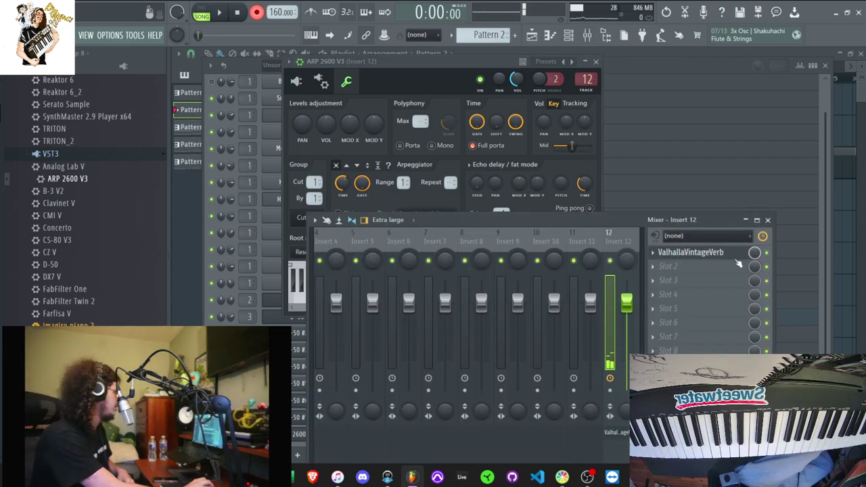
left_click(742, 252)
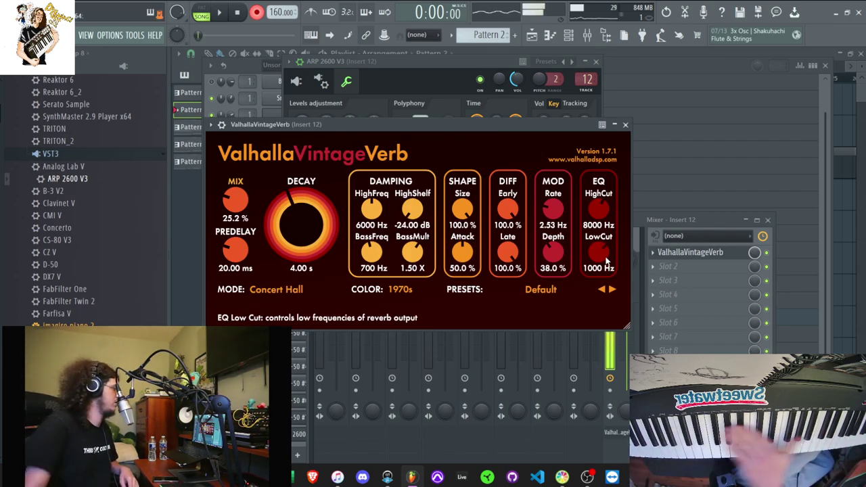
left_click_drag(235, 199, 244, 285)
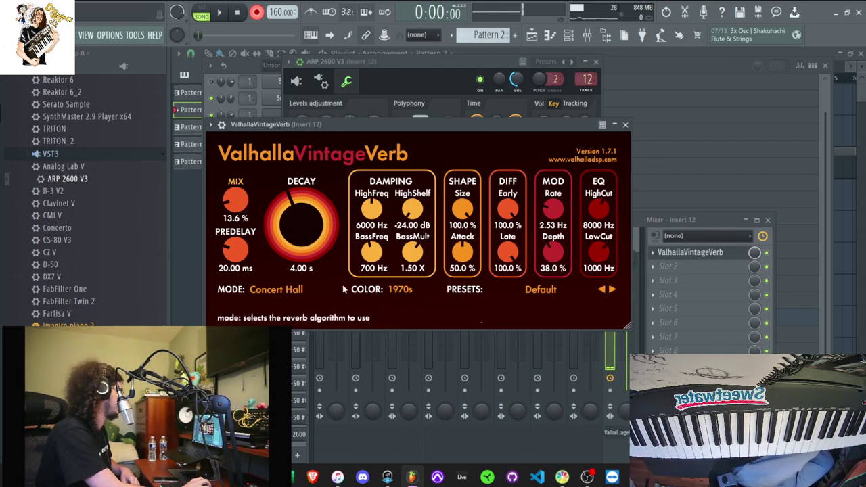
left_click(387, 289)
left_click(406, 310)
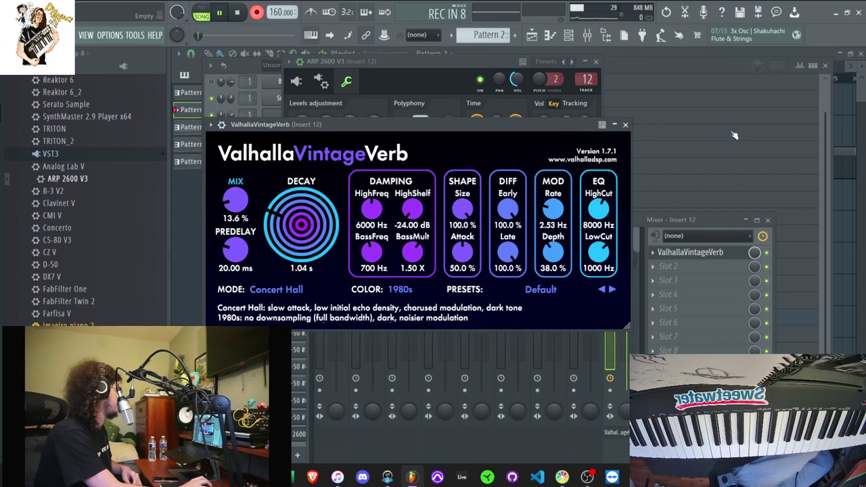
left_click(831, 204)
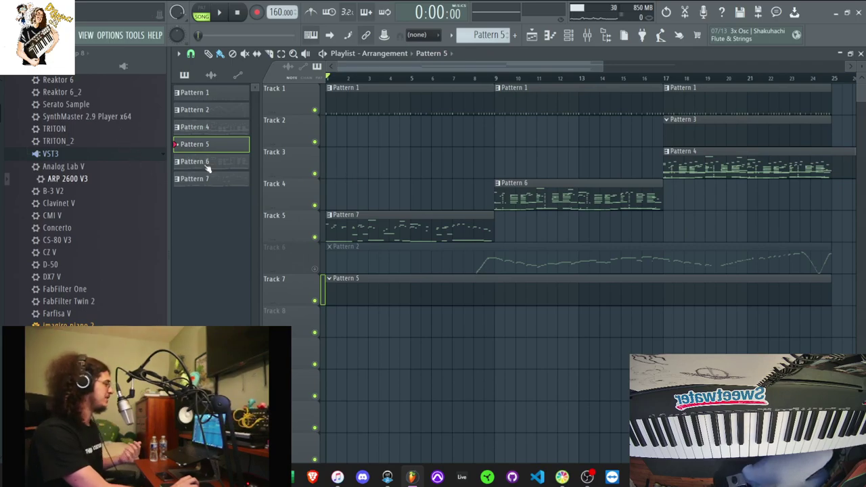
Record an ARP 2600 V3 melody into the Pattern 5 clip on Track 7 through bar 24
right_click(321, 299)
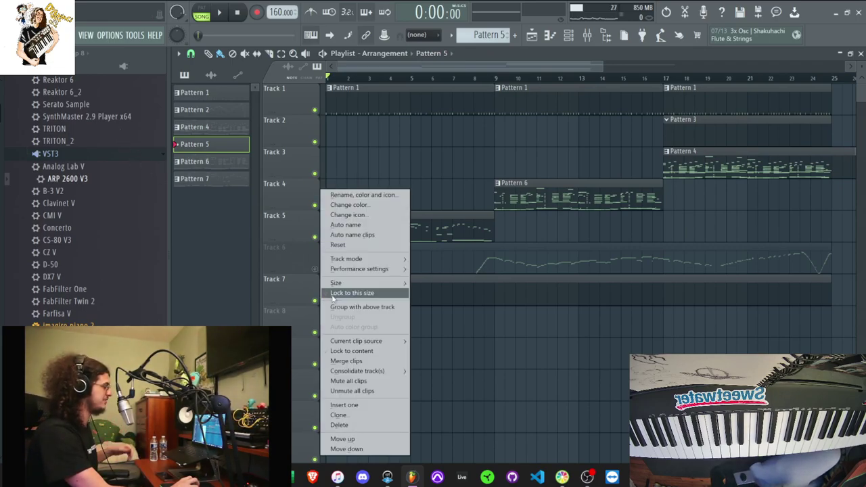
left_click(497, 362)
left_click(258, 12)
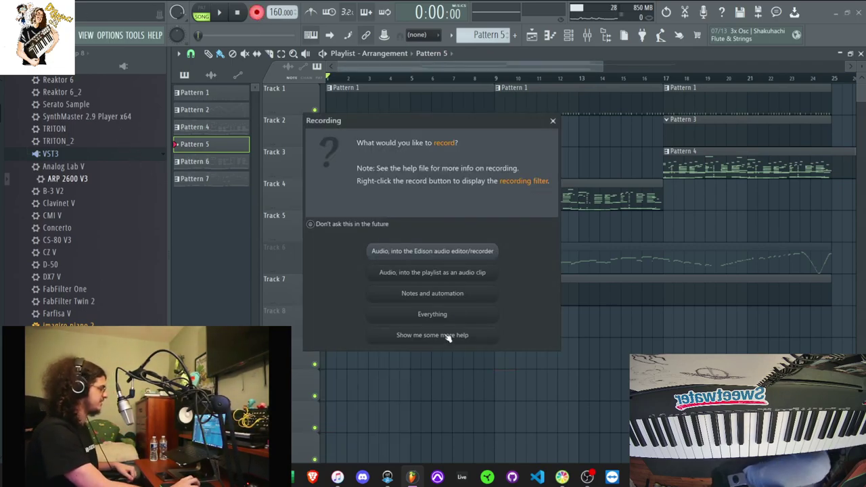
left_click(448, 333)
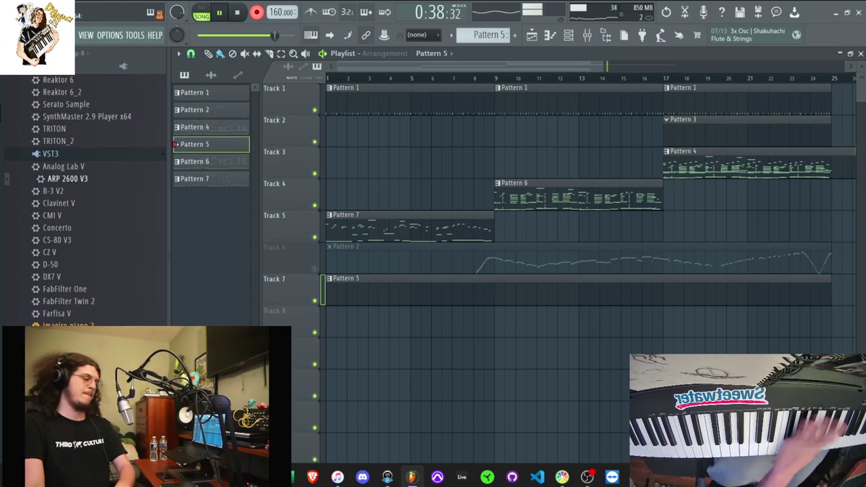
key("space")
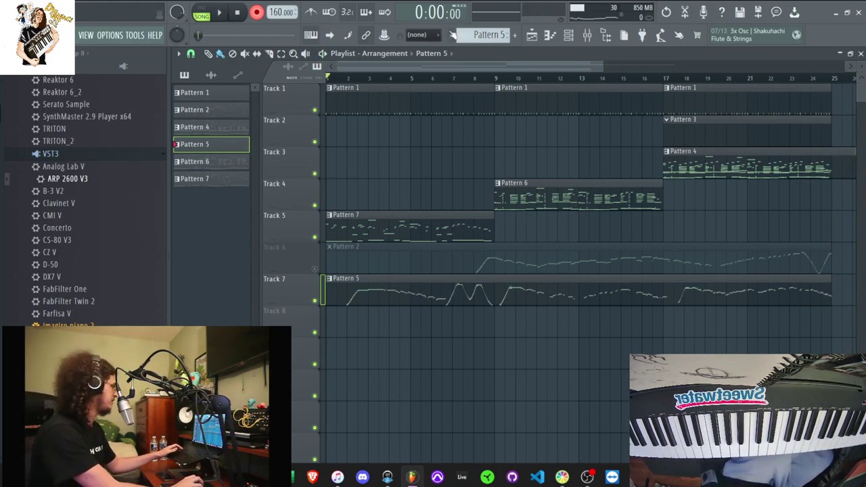
Insert an empty Pattern 6 and lay its clip along Track 8 from bar 1 to about bar 43
left_click(453, 34)
left_click(535, 166)
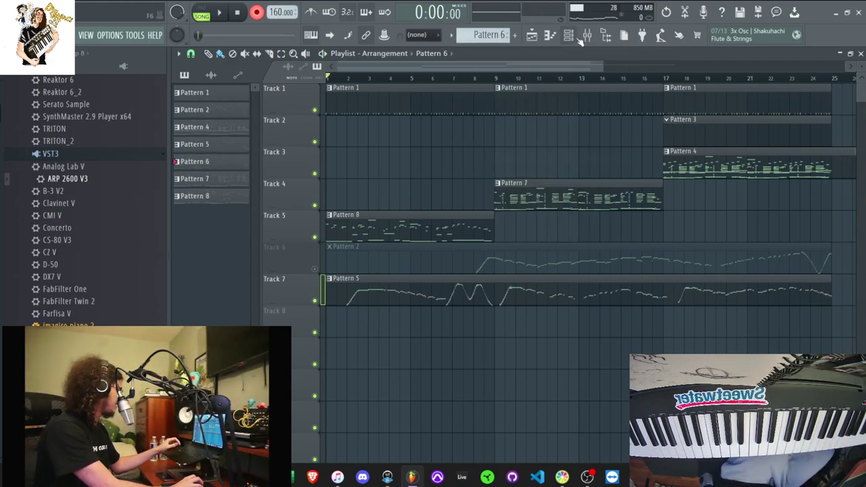
left_click(573, 38)
right_click(846, 304)
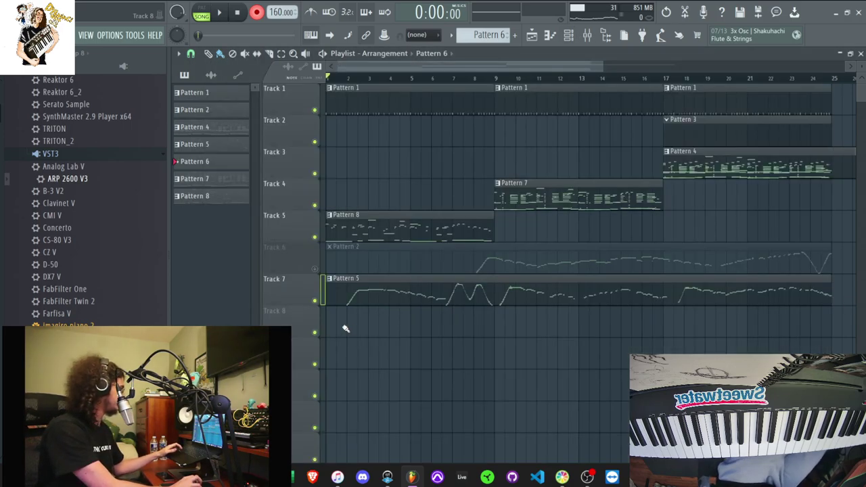
left_click_drag(344, 318, 856, 313)
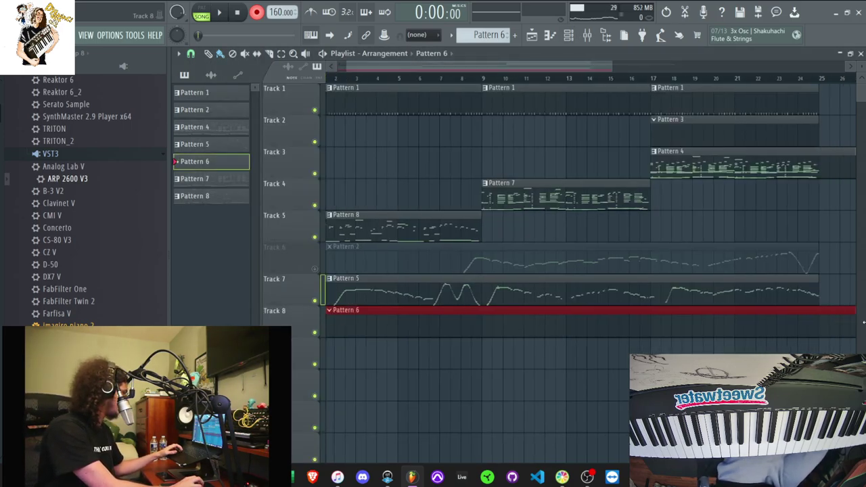
left_click_drag(640, 72, 337, 67)
left_click_drag(592, 324, 726, 341)
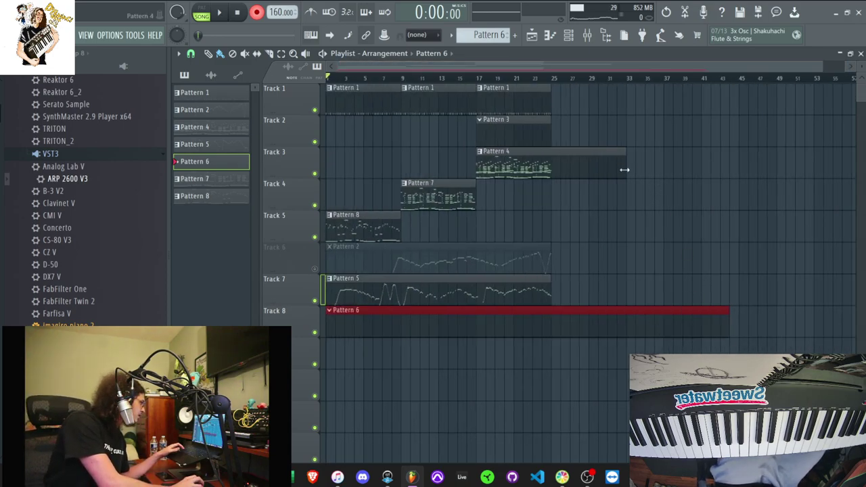
Trim the Pattern 4 clip on Track 3 to end at bar 25 and duplicate the clips of Tracks 1 to 5 through bar 48
left_click_drag(624, 169, 535, 174)
left_click_drag(585, 227, 351, 105)
key("ctrl+b")
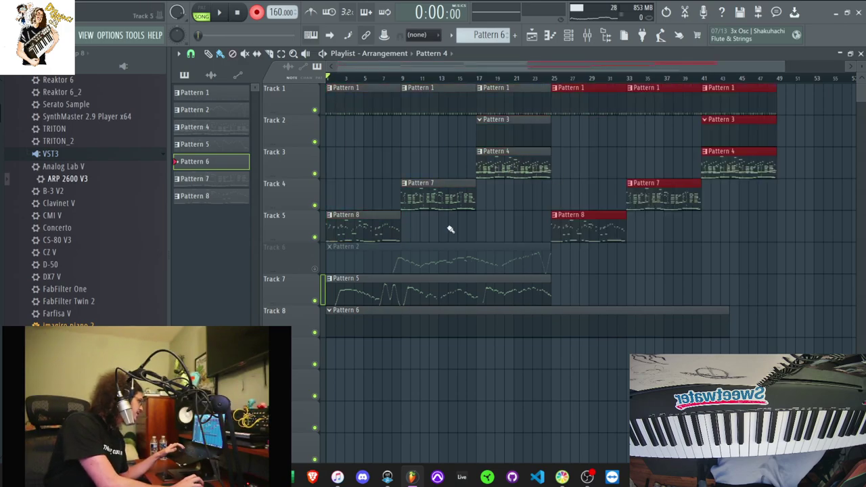
left_click(483, 223, "ctrl")
Extend the Pattern 6 clip on Track 8 through bar 48 and clear the short false-start take from it
left_click_drag(729, 325, 776, 322)
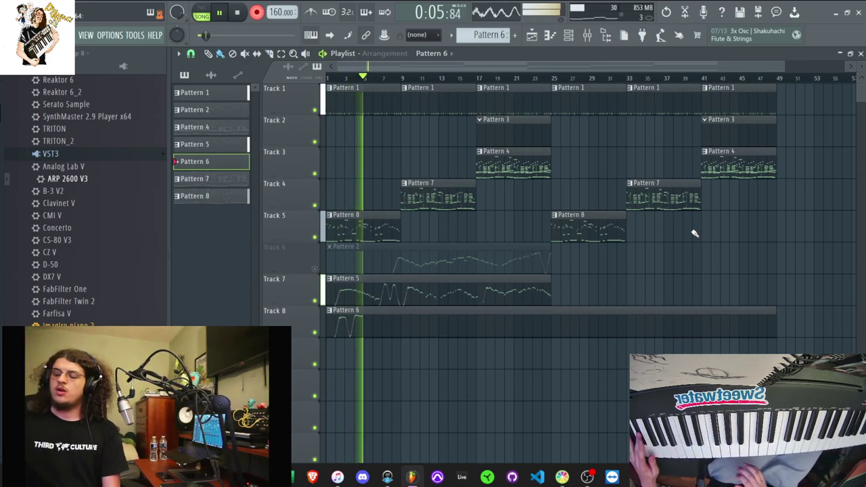
key("space")
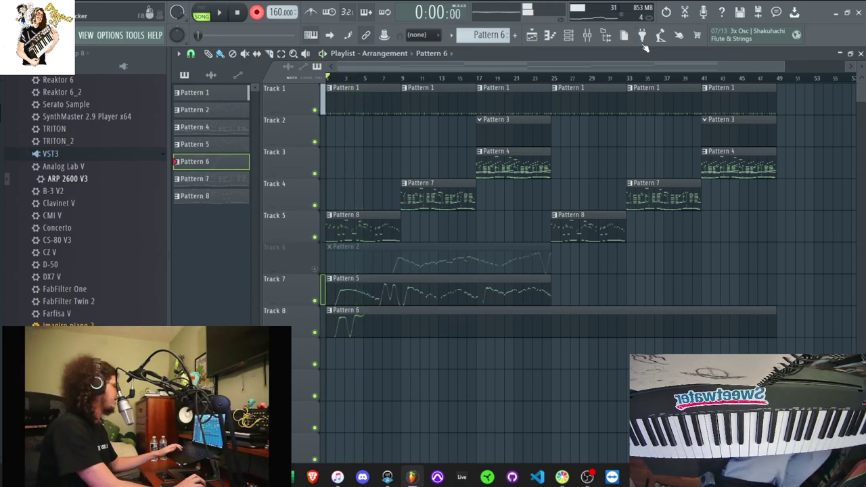
left_click(569, 36)
key("F6")
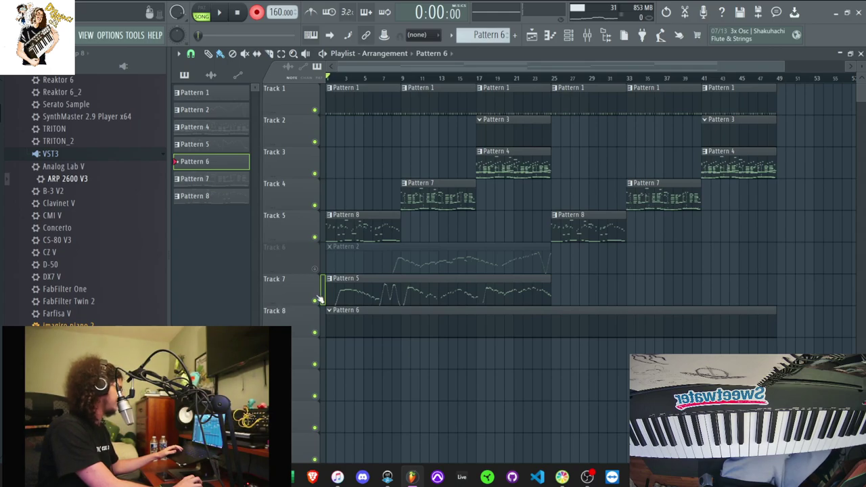
Mute Track 7 and record an ARP 2600 V3 melody into the Pattern 6 clip on Track 8 through bar 48
left_click(317, 300)
key("space")
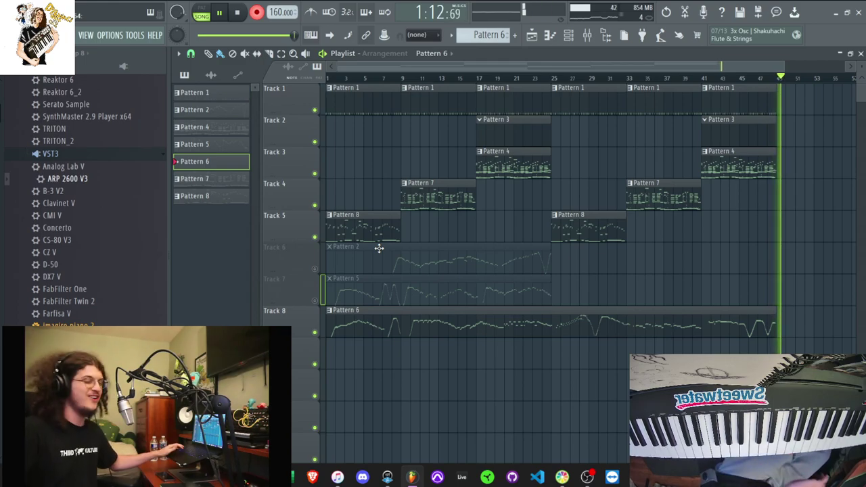
key("space")
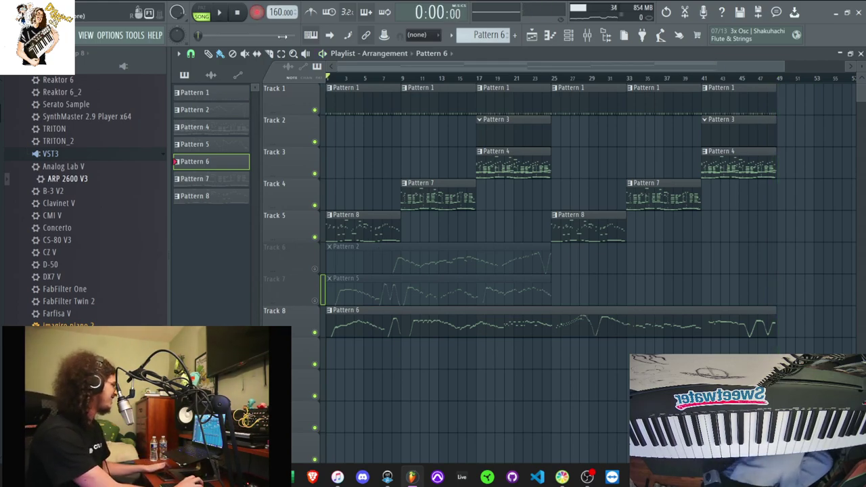
Place the Dylvinci Tag sample from the Dylvinci Kit Vol. 4 folder at bar 8 on the track below Pattern 6
left_click(571, 37)
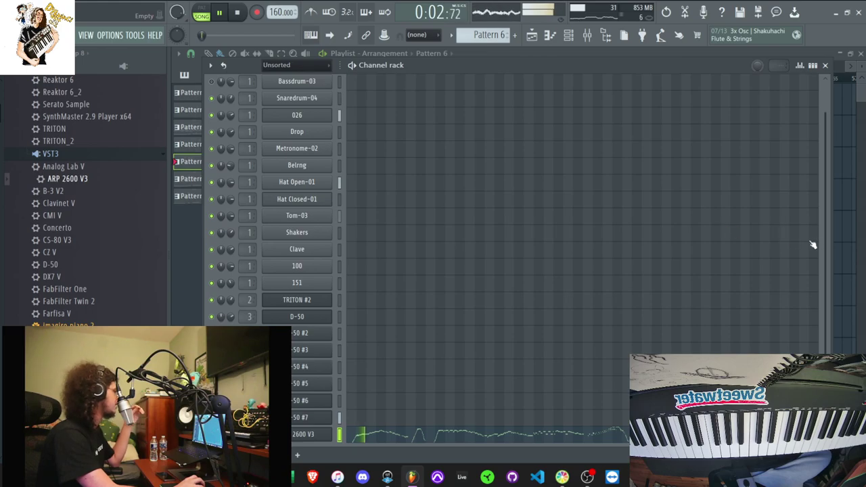
key("Escape")
key("Escape")
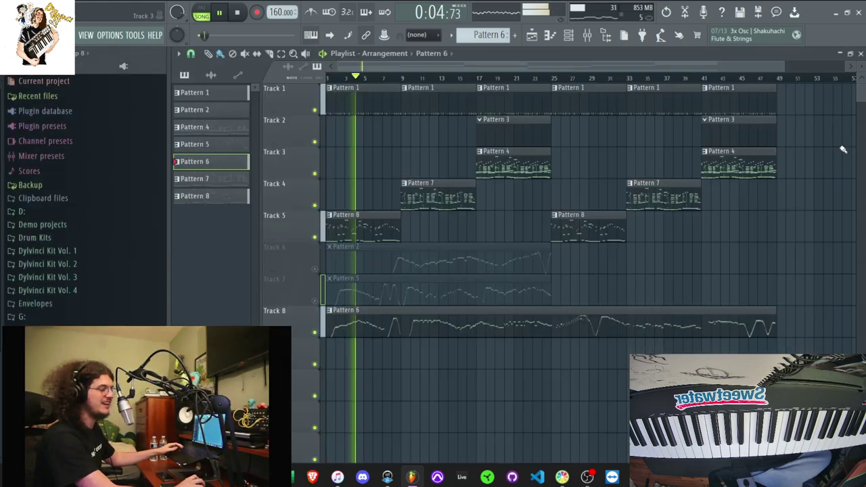
left_click(61, 290)
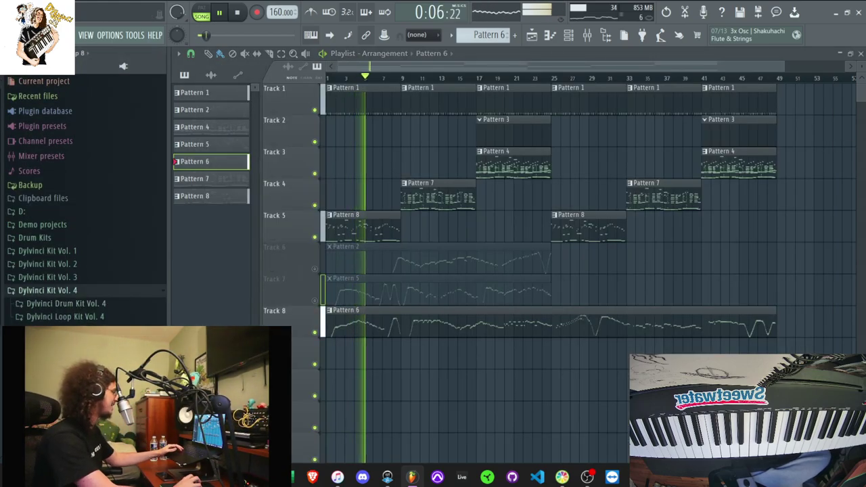
left_click(68, 317)
left_click_drag(61, 396, 394, 352)
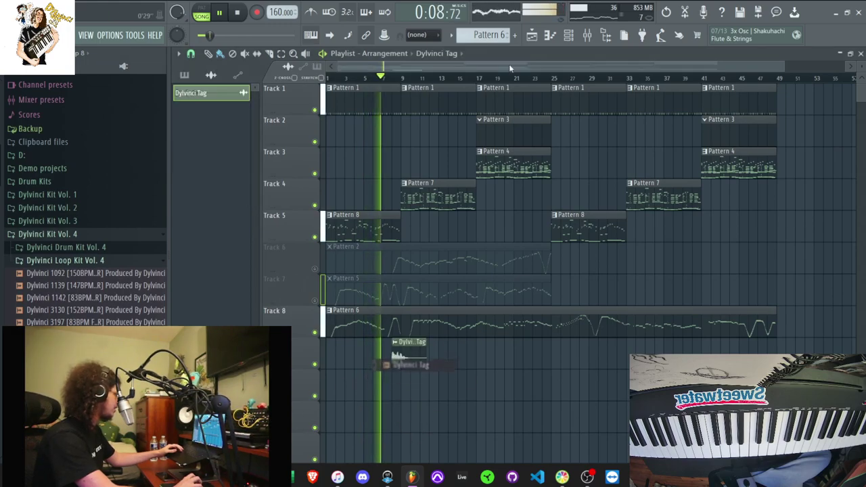
Show all channel groups in the channel rack and reset the D-50 channel's panning
left_click(569, 34)
left_click(285, 66)
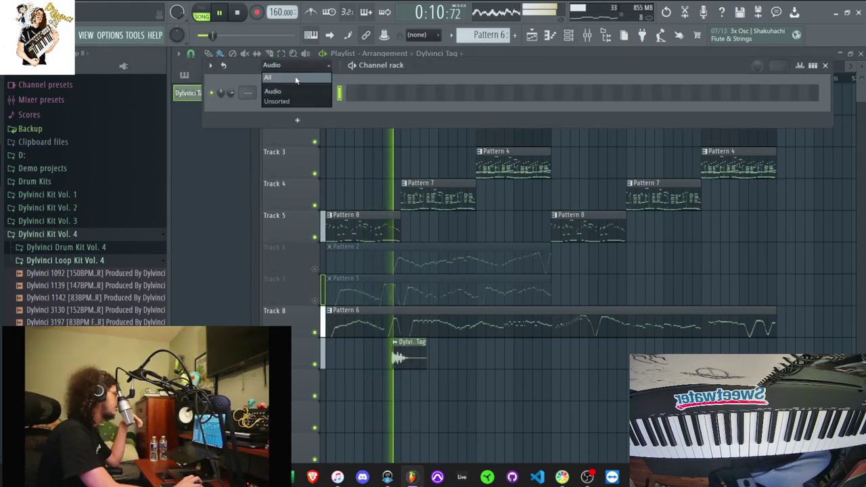
left_click(294, 78)
scroll(397, 343, "down", 3)
right_click(221, 285)
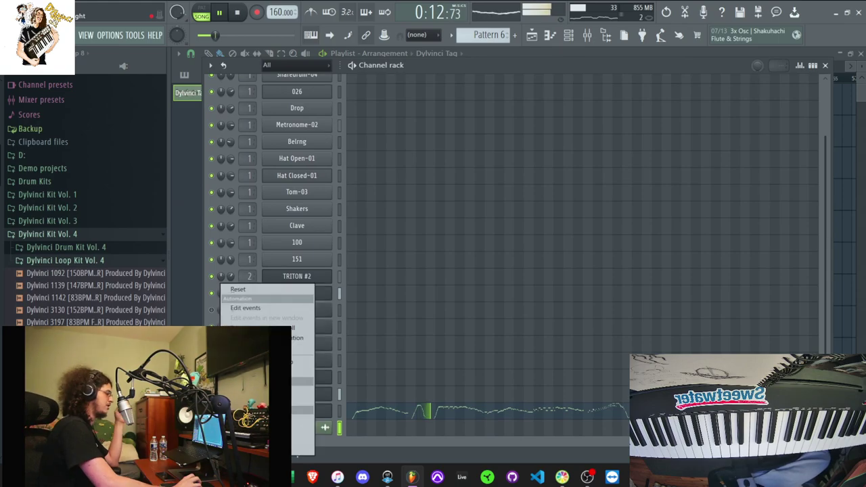
left_click(265, 290)
Inspect the mixer levels and the Fruity Limiter on the Bassdrum-03 insert during playback
left_click(586, 35)
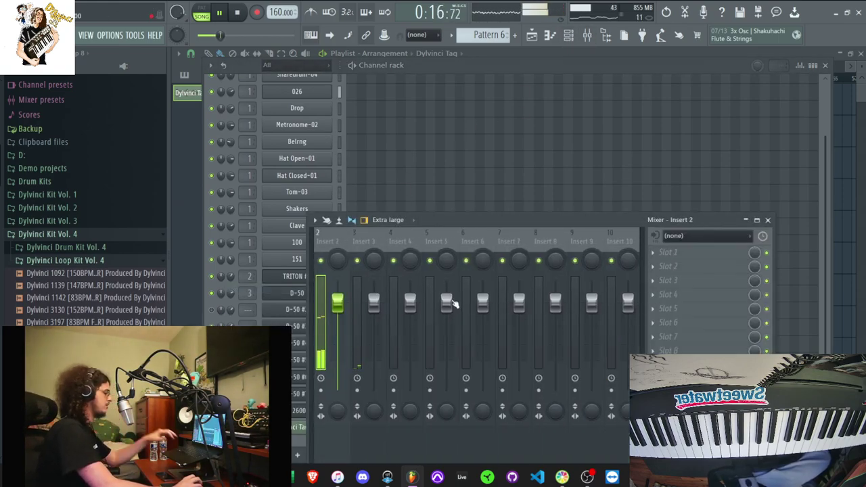
scroll(454, 303, "up", 2)
scroll(595, 317, "down", 4)
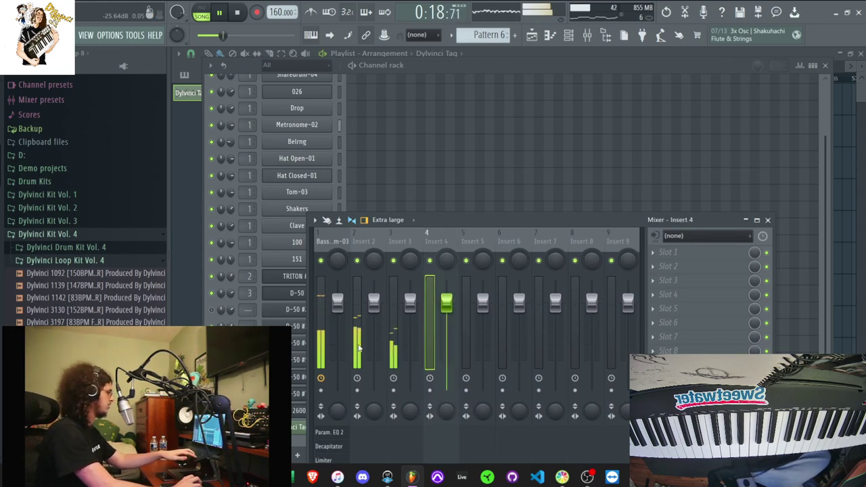
left_click(318, 359)
left_click(704, 323)
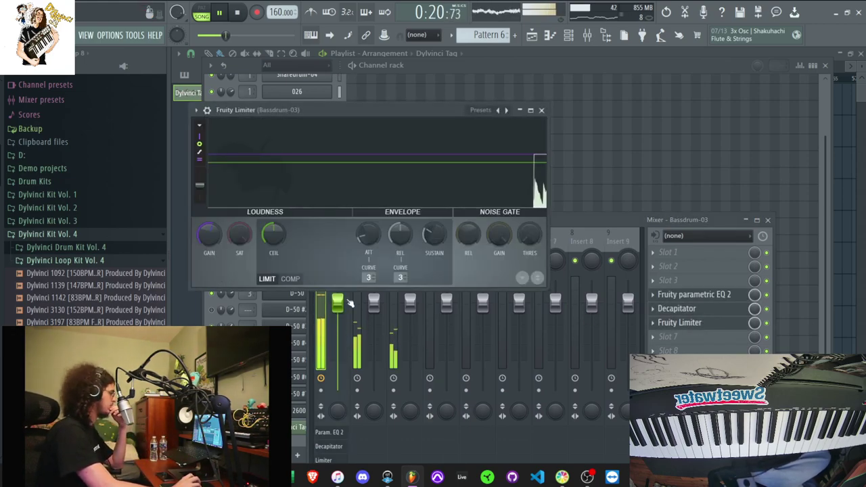
left_click(531, 36)
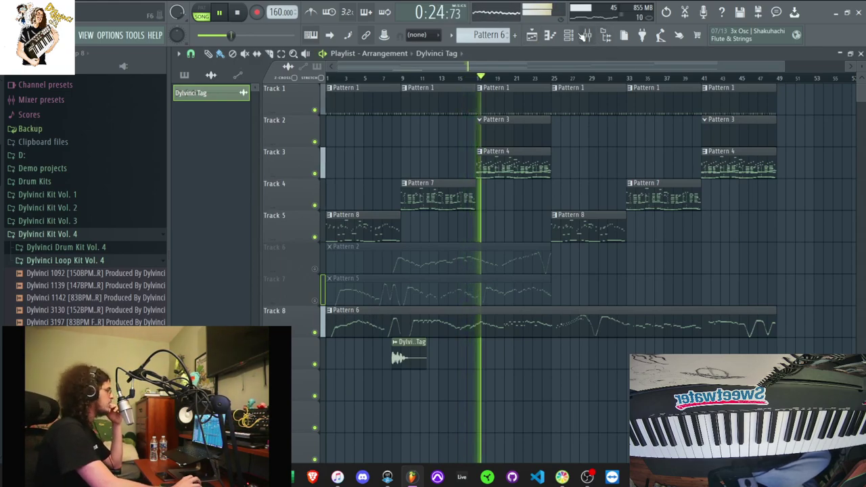
left_click(607, 38)
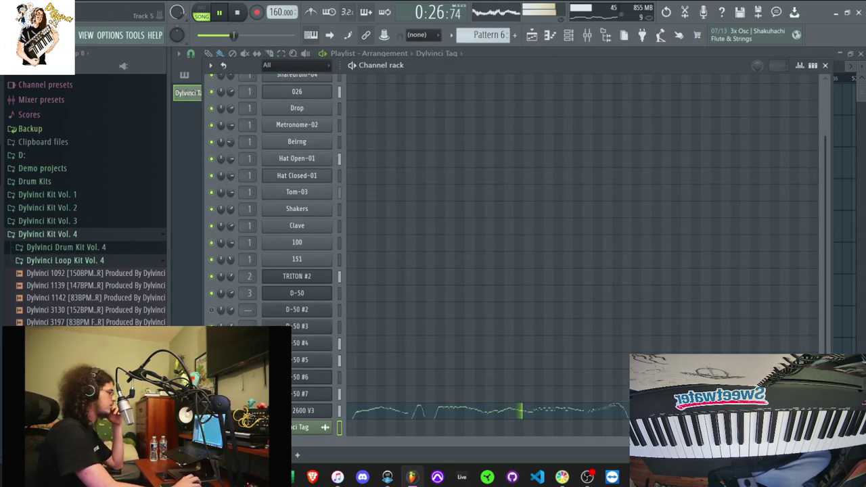
left_click(844, 213)
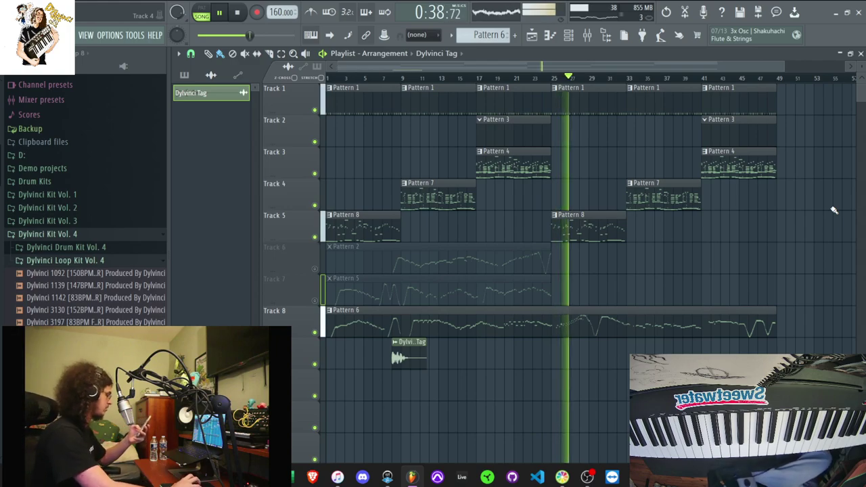
key("F6")
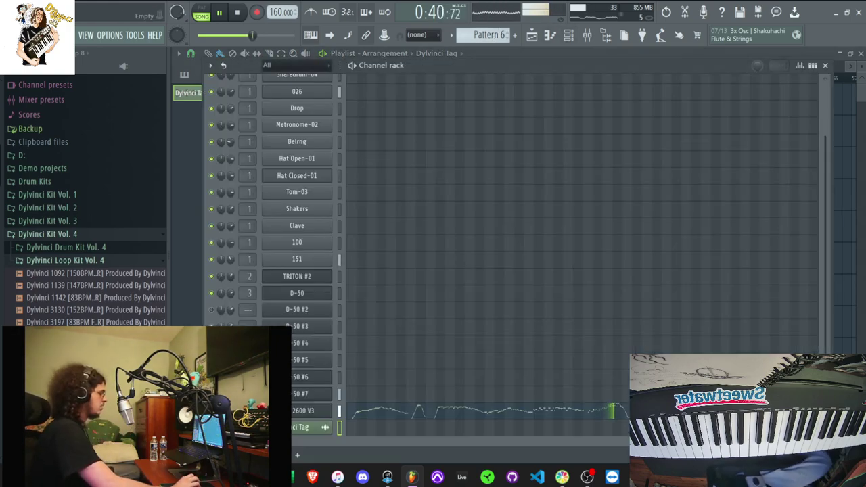
scroll(515, 258, "up", 1)
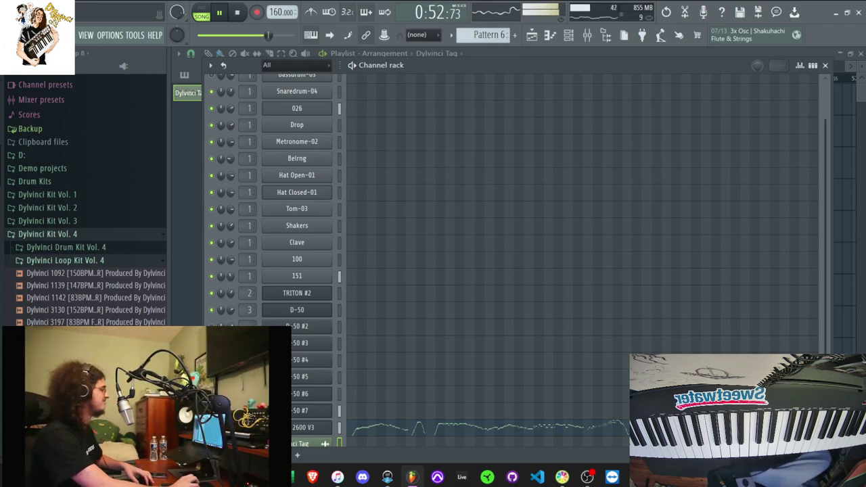
Add an empty Pattern 12, extend the Pattern 6 clip on Track 8 to bar 50 and stop playback
left_click(515, 36)
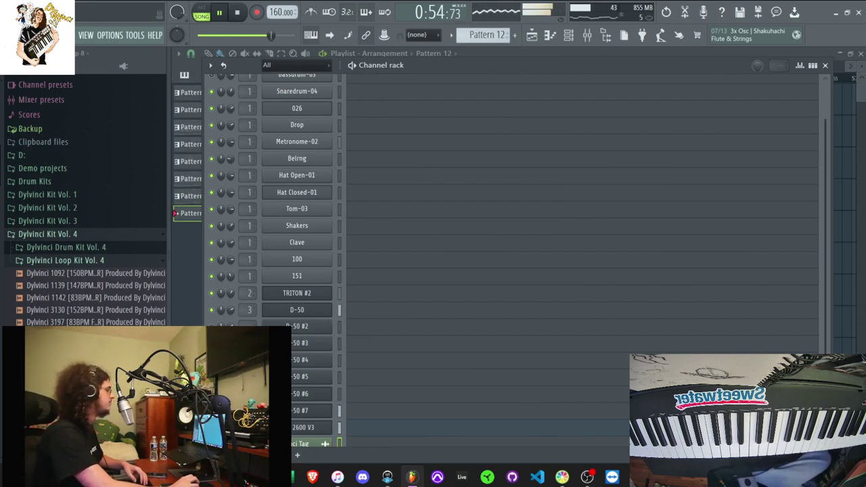
left_click(530, 39)
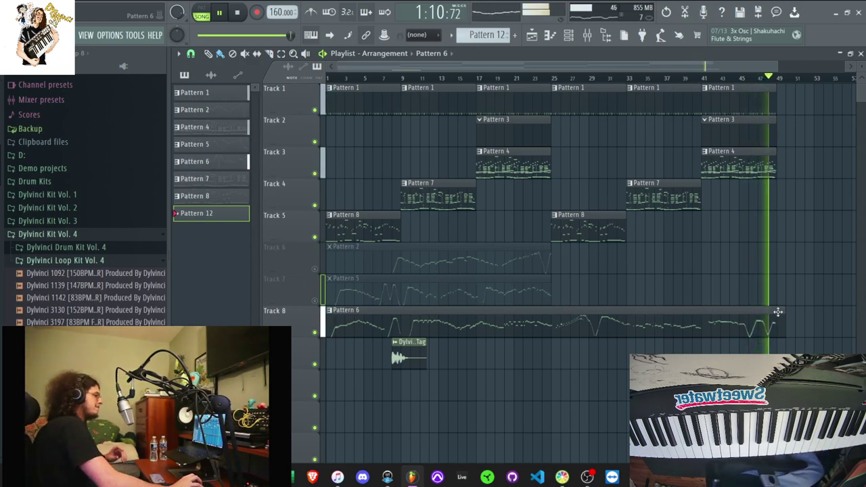
key("space")
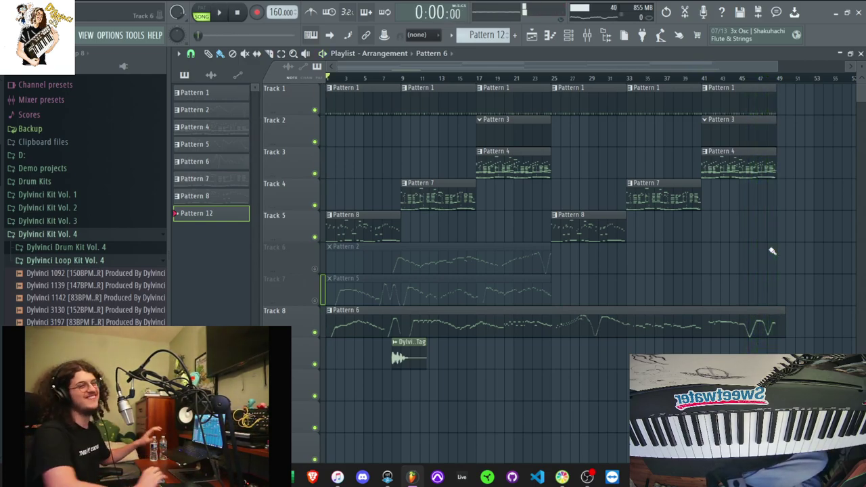